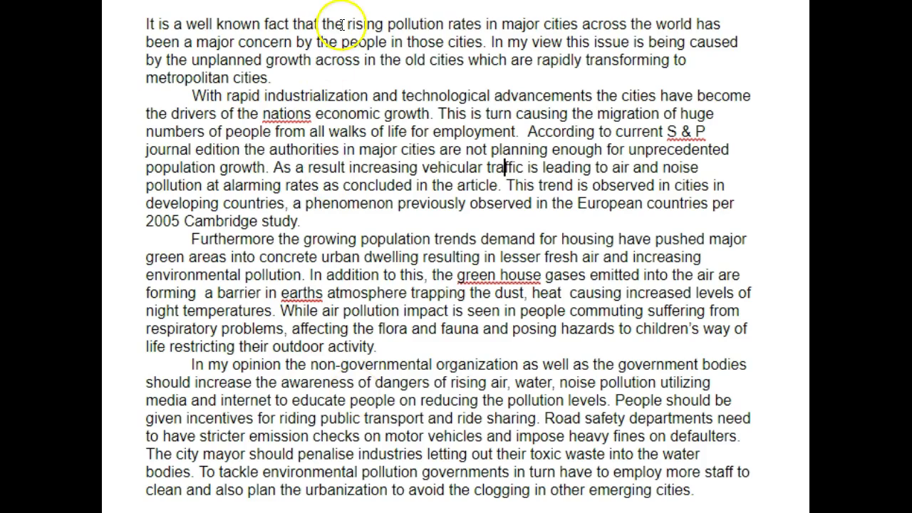
Step: Select and deselect the first, second, third and 'In my opinion' paragraphs in turn to review them
click(300, 78)
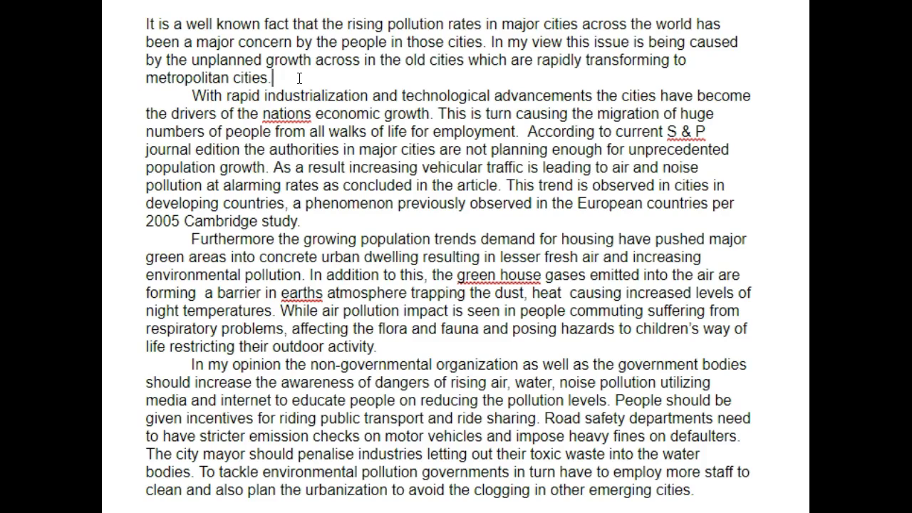
drag(299, 79, 145, 27)
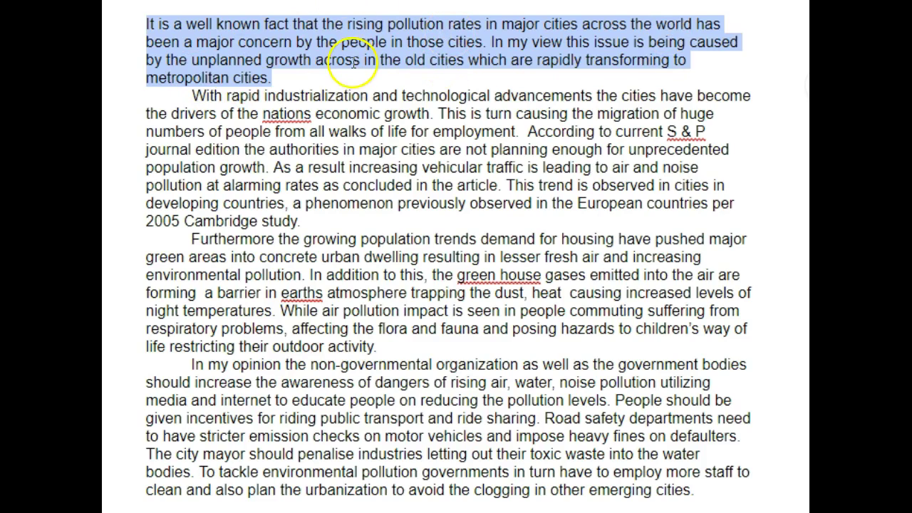
click(273, 78)
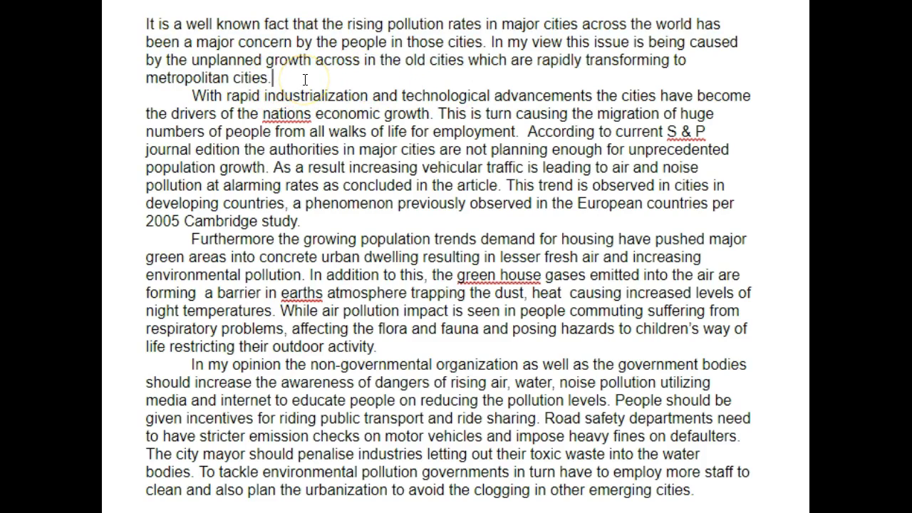
drag(308, 223, 181, 88)
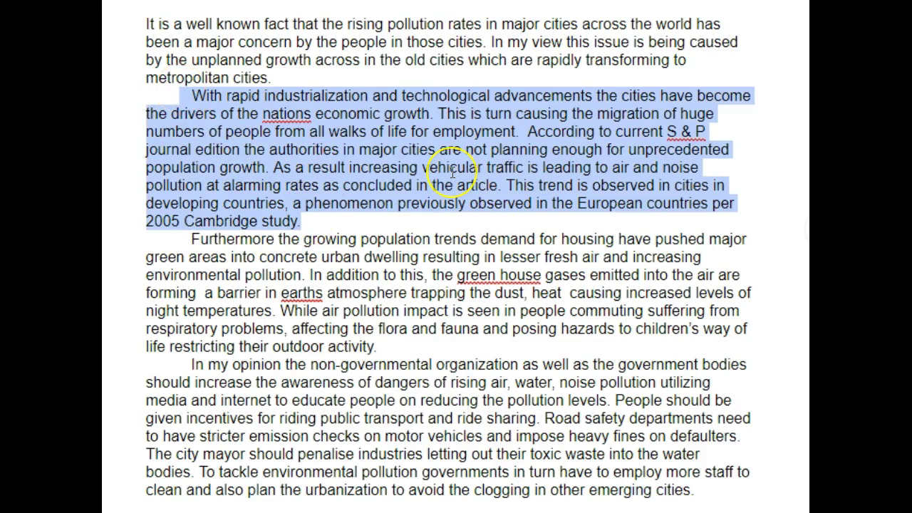
click(421, 285)
drag(399, 346, 173, 240)
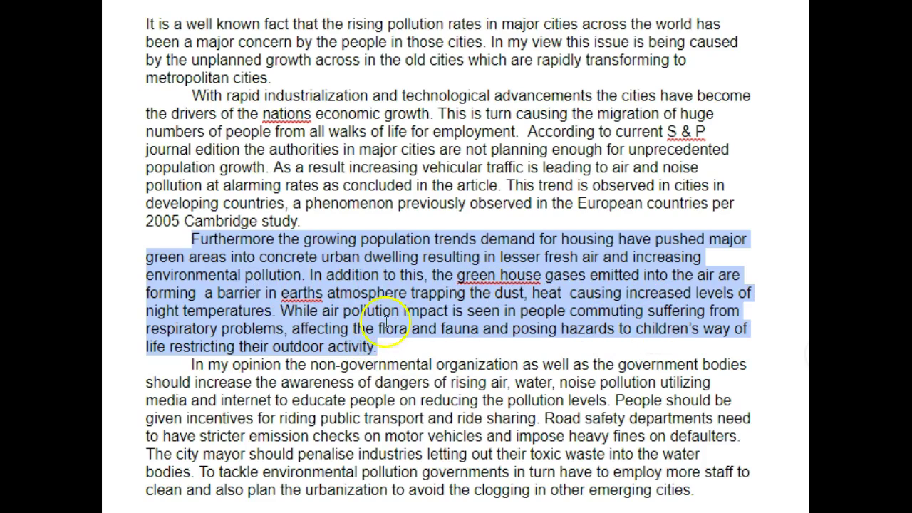
drag(415, 345, 281, 311)
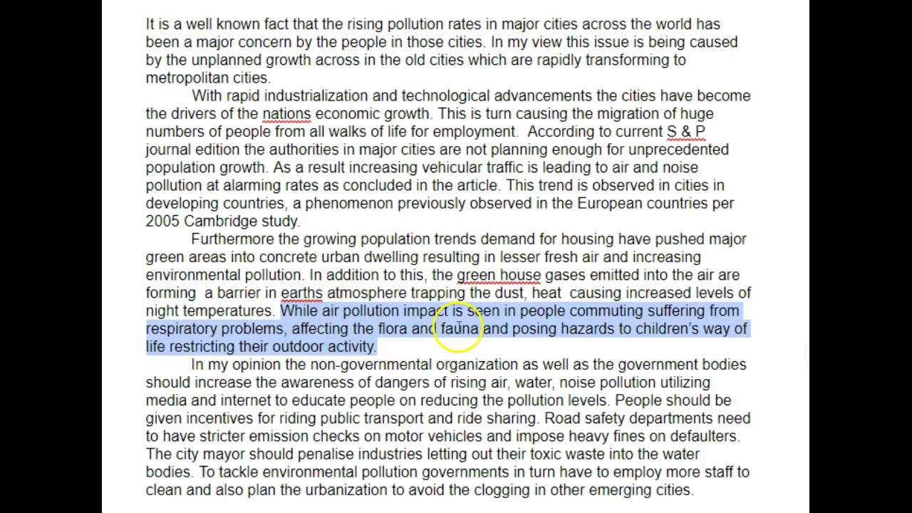
click(431, 348)
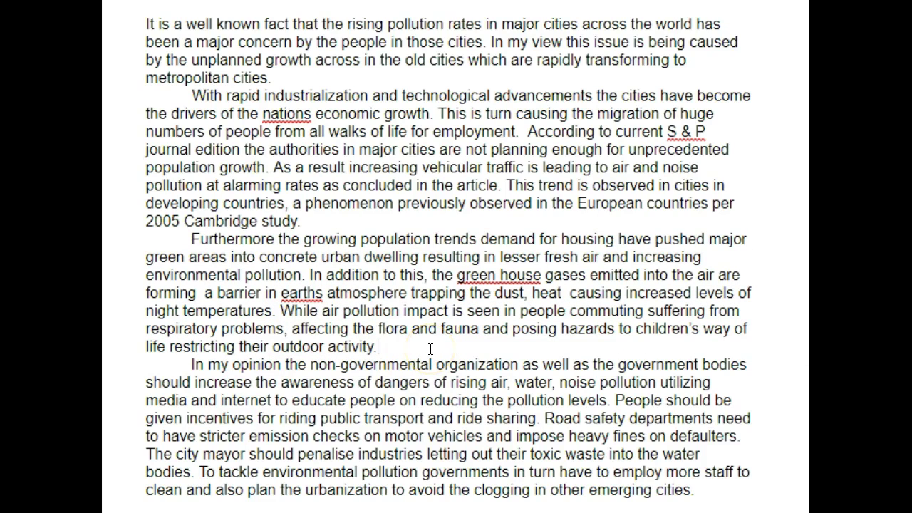
drag(377, 346, 195, 240)
click(191, 243)
drag(695, 490, 191, 364)
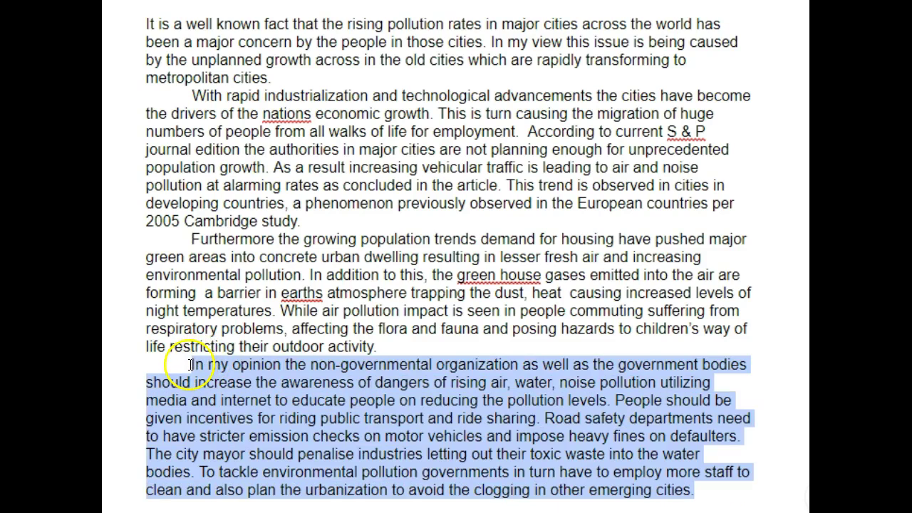
click(639, 419)
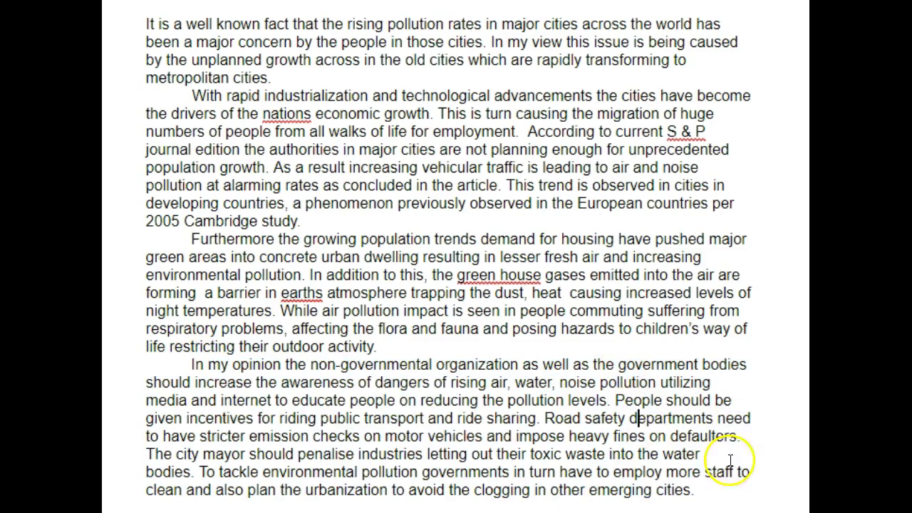
Step: Re-select the Furthermore, 'With rapid industrialization' and 'In my opinion' paragraphs to review them again
scroll(643, 426, down, 7)
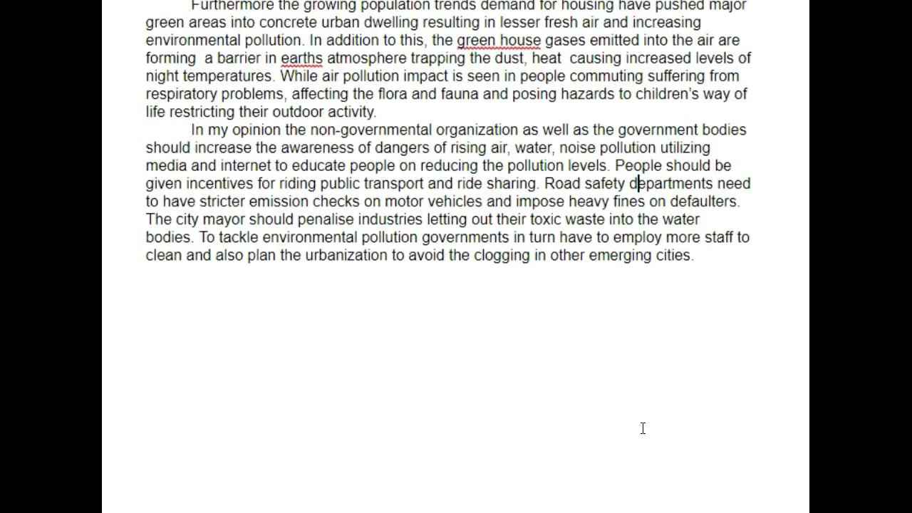
scroll(642, 428, up, 6)
scroll(643, 427, up, 2)
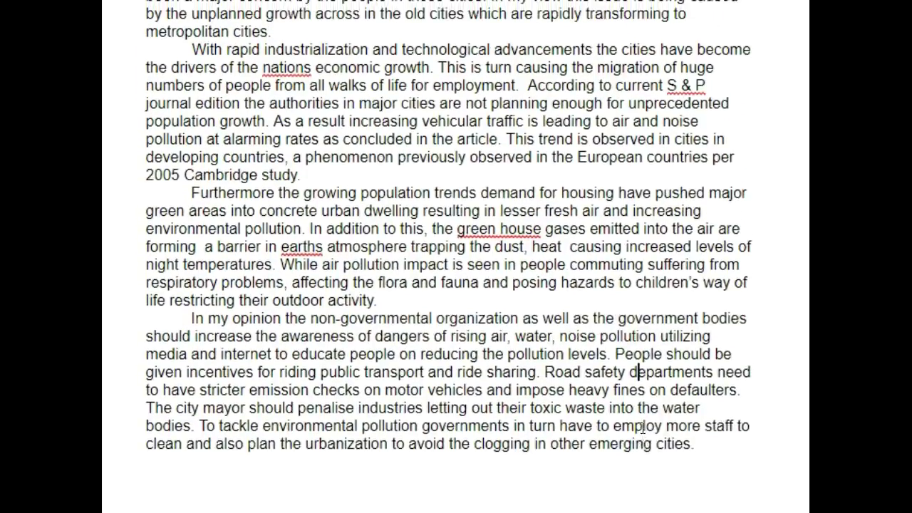
click(585, 463)
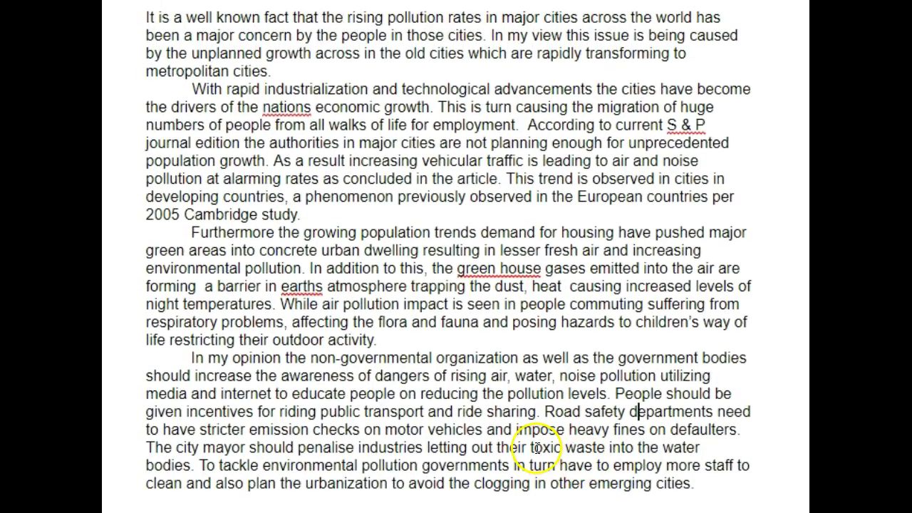
drag(376, 340, 192, 239)
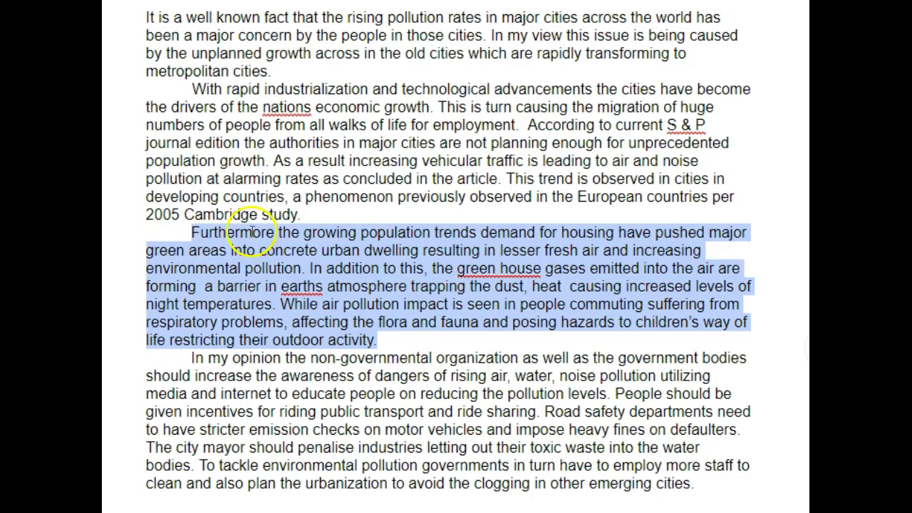
drag(301, 215, 187, 92)
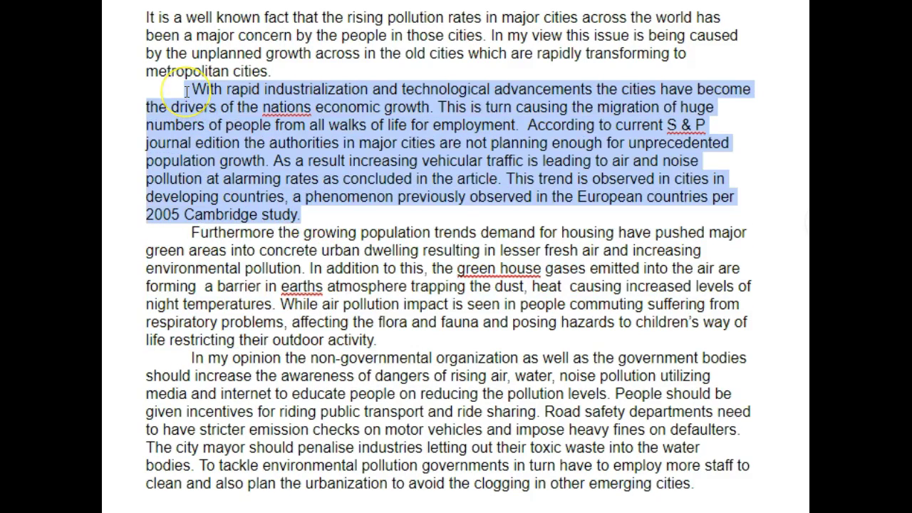
click(362, 322)
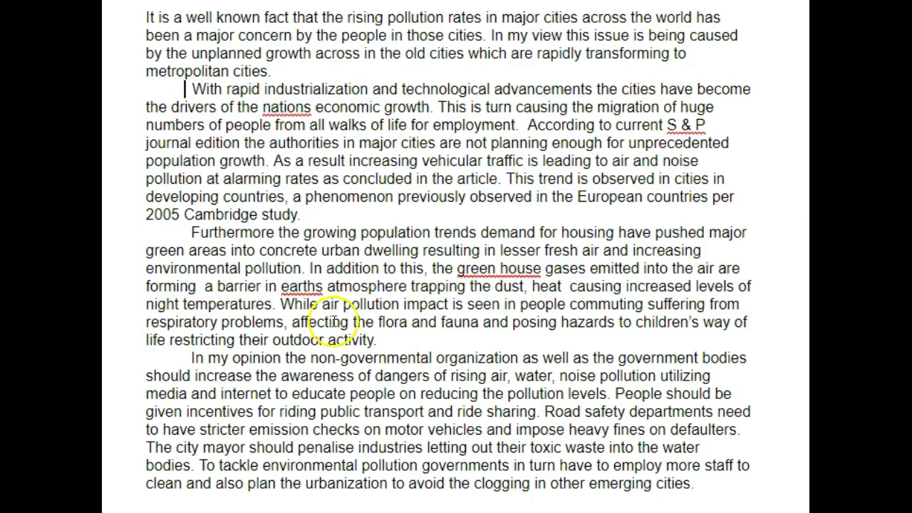
drag(376, 340, 175, 236)
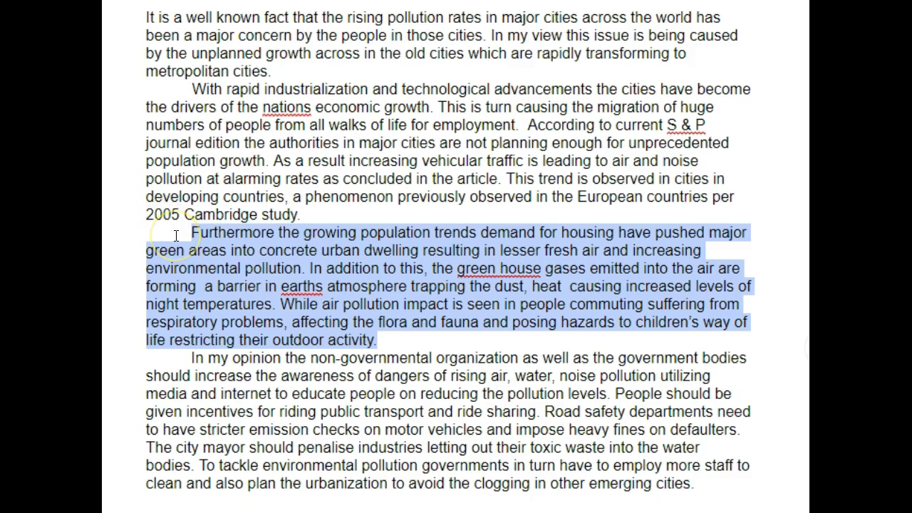
click(322, 322)
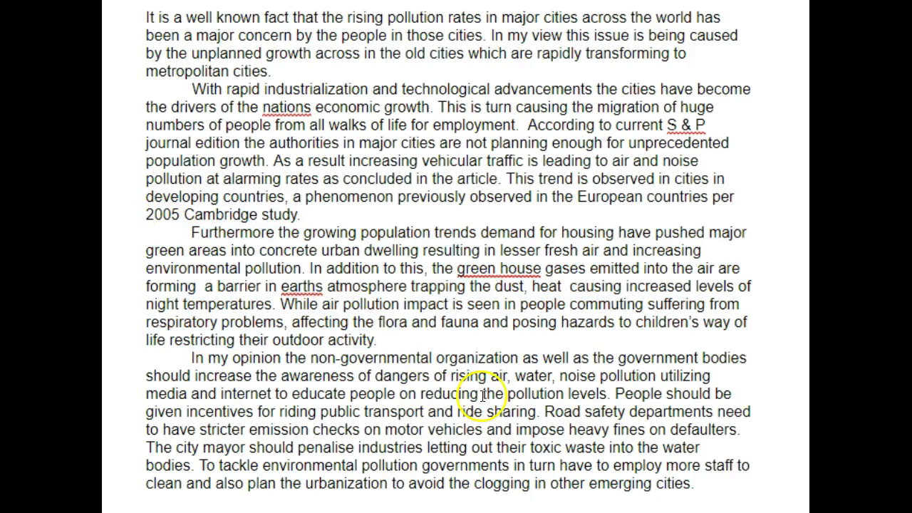
drag(695, 484, 140, 360)
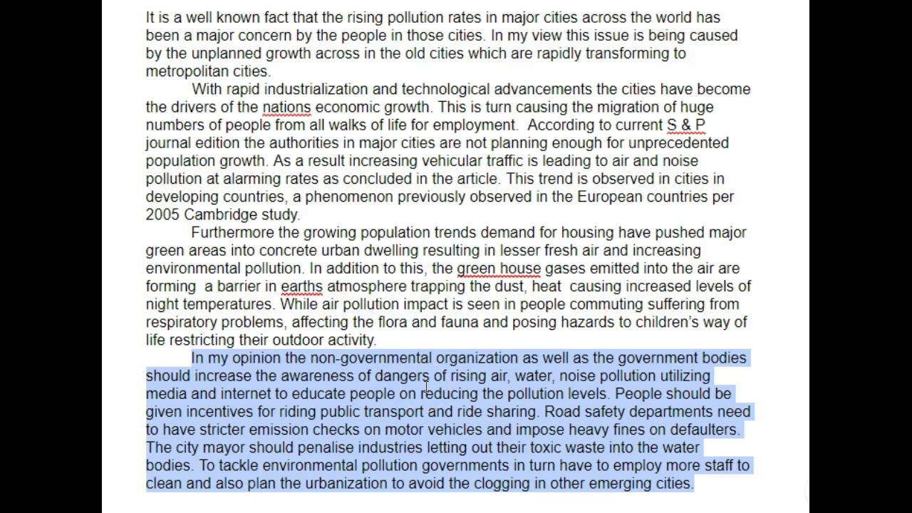
click(494, 393)
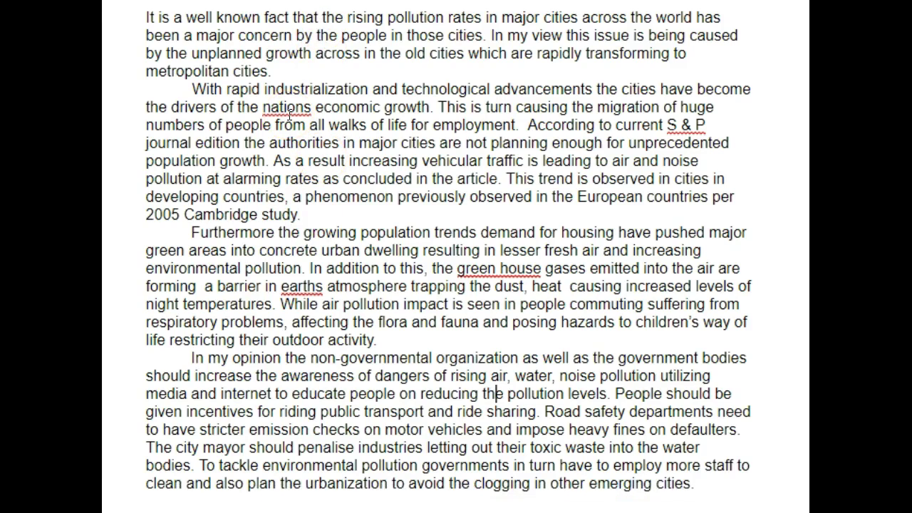
scroll(274, 161, up, 1)
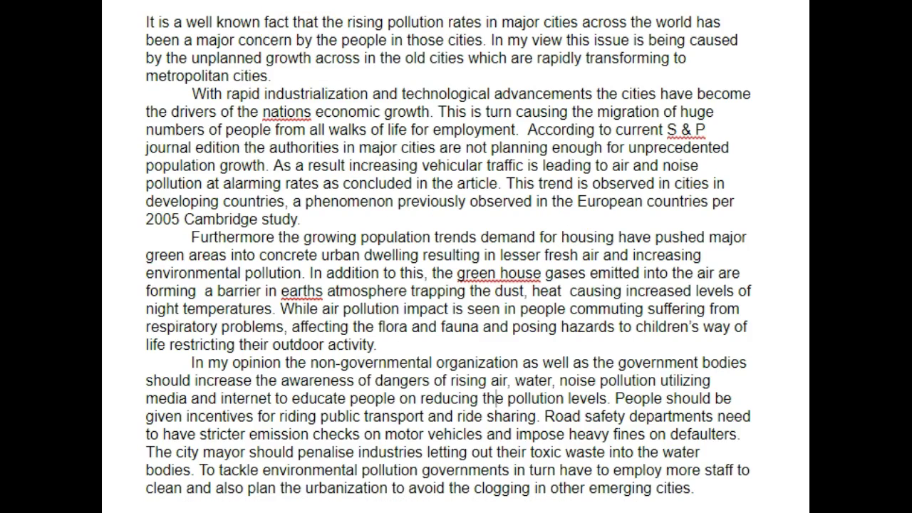
Step: Delete 'the' before 'rising pollution' and change 'has' to 'have'
double_click(332, 22)
key(Delete)
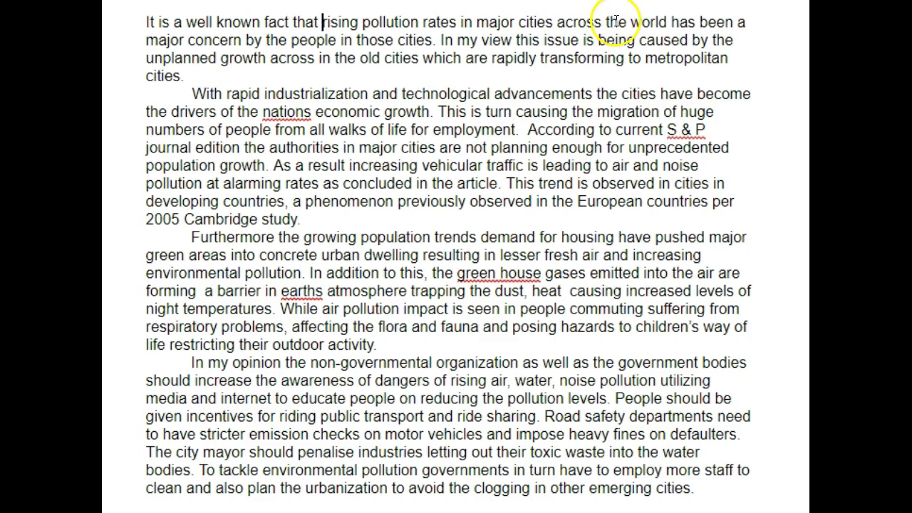
click(696, 22)
key(BackSpace)
text(ve)
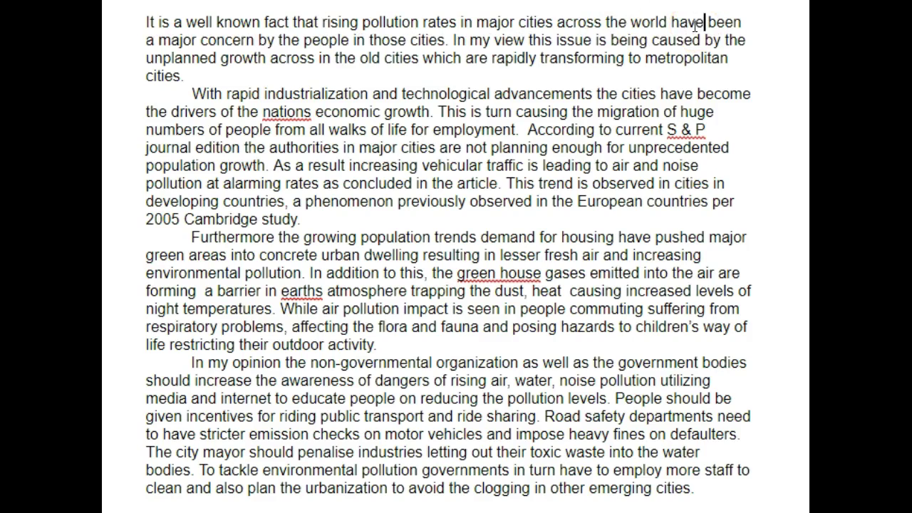
drag(458, 22, 421, 21)
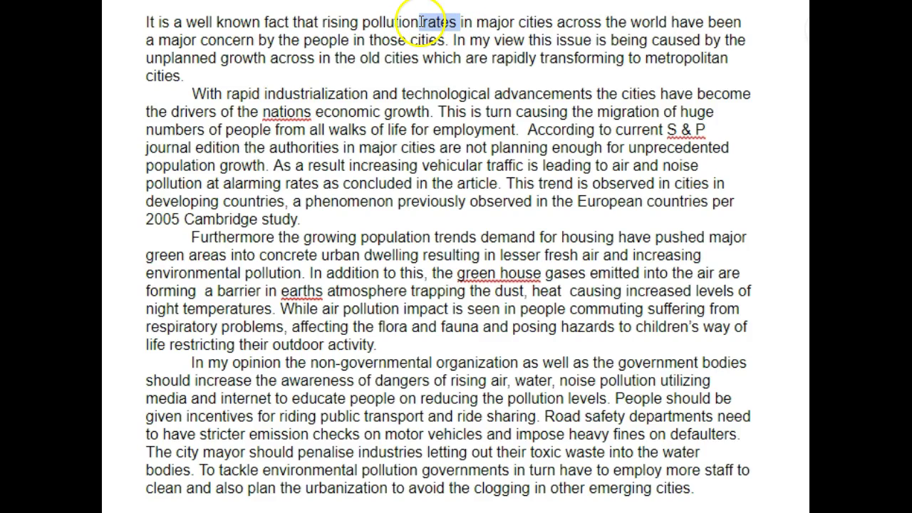
click(420, 22)
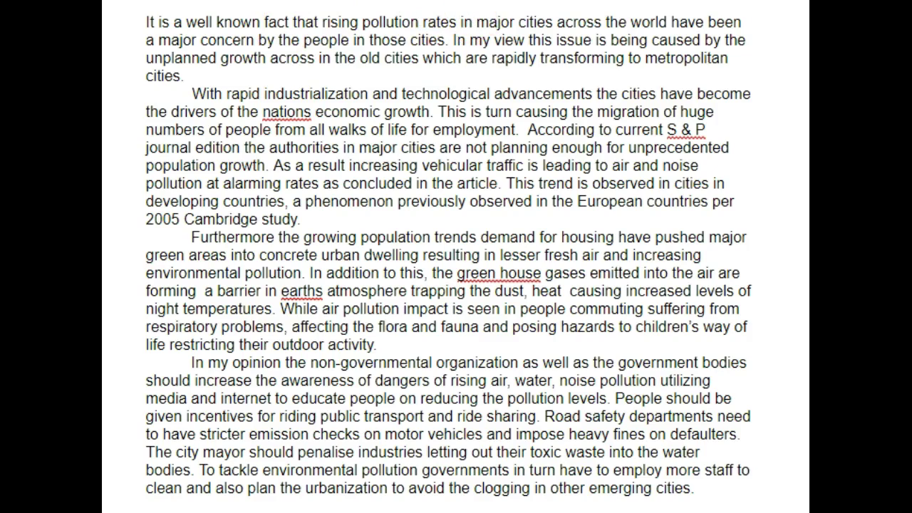
Step: Replace 'by' with 'of' after 'concern' and delete the word 'being'
click(275, 43)
key(BackSpace)
key(BackSpace)
text(of)
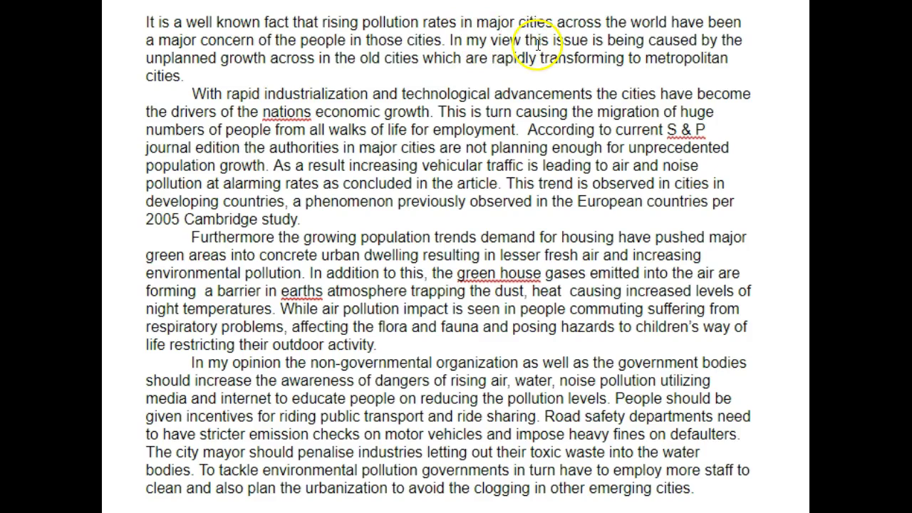
double_click(620, 40)
key(BackSpace)
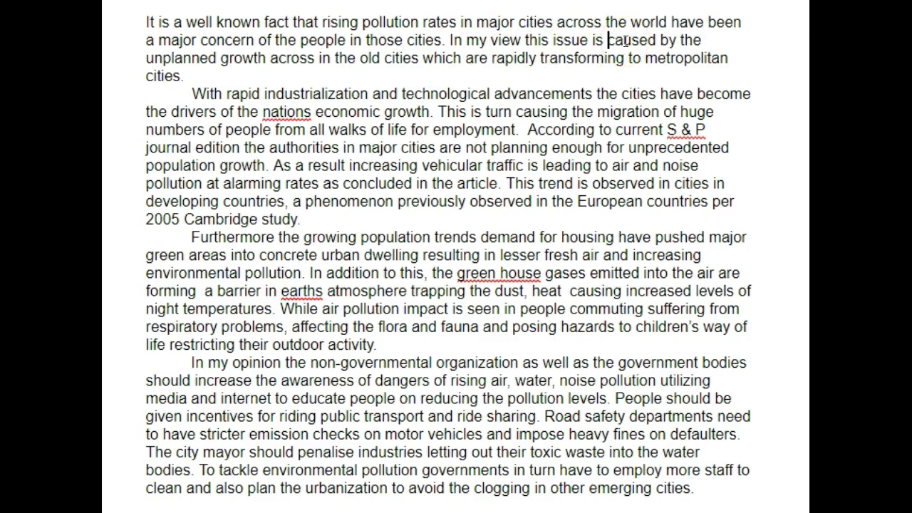
double_click(692, 41)
click(693, 44)
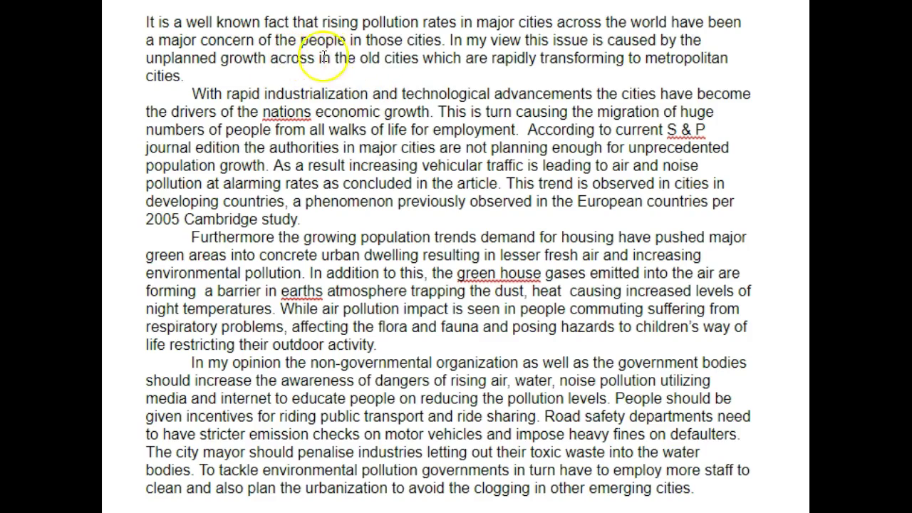
Step: Replace 'across in the' with 'of' and 'which are rapidly transforming' with 'in', giving 'into'
drag(358, 58, 275, 63)
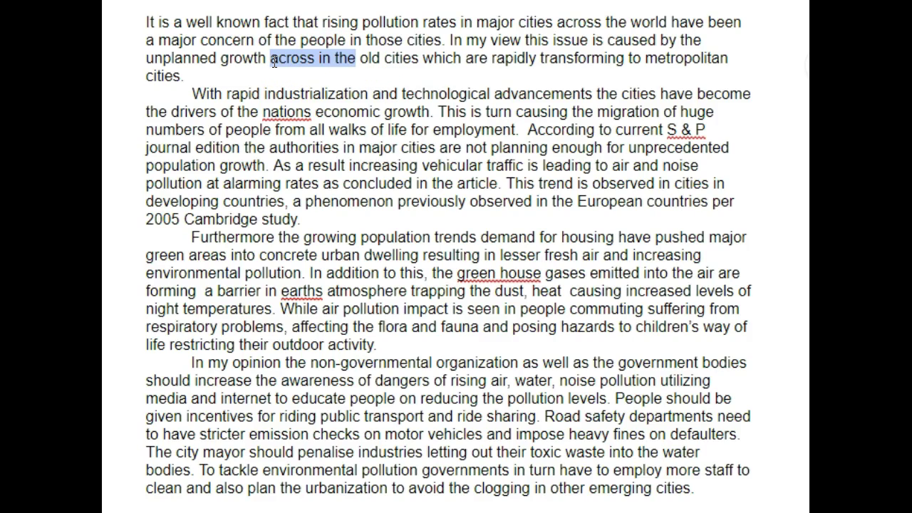
text(of)
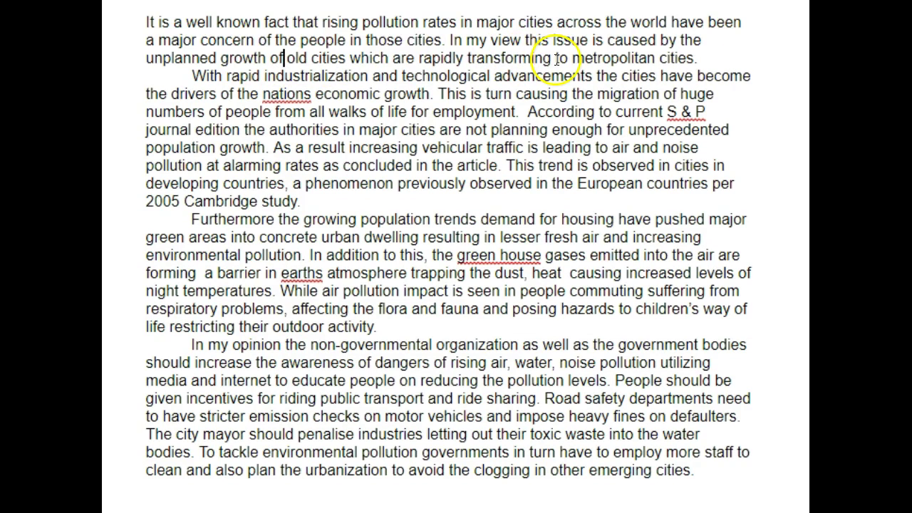
drag(556, 58, 351, 59)
text(in)
click(531, 59)
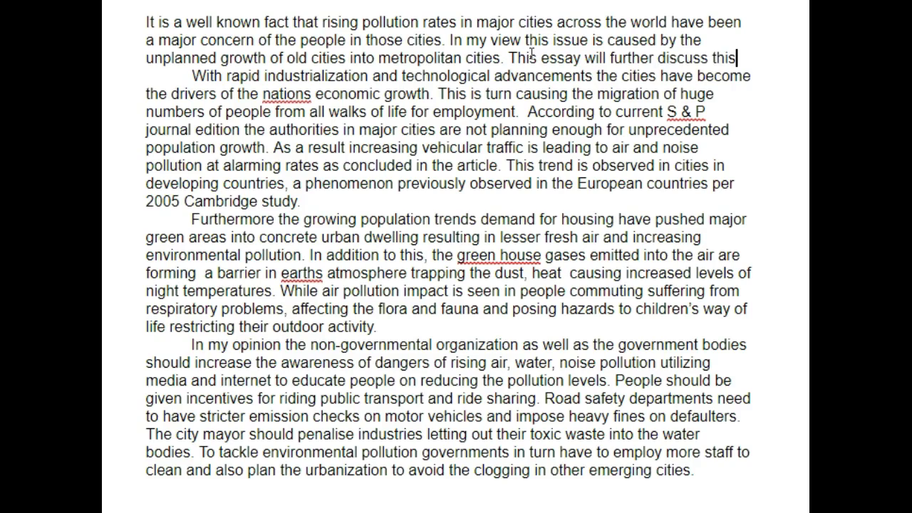
Step: Finish the closing sentence with 'and provide some solutions that could potentially mitigate this problem.'
text(d)
key(BackSpace)
key(BackSpace)
text(nd provide some)
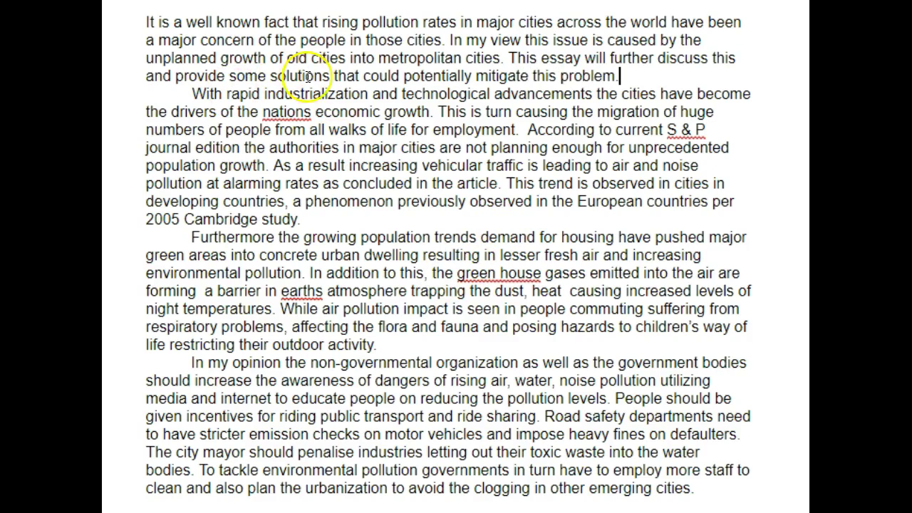
click(337, 93)
Step: Change 'industrialization' to 'industrialisation', delete 'the' before 'cities' and add a comma
key(BackSpace)
text(s)
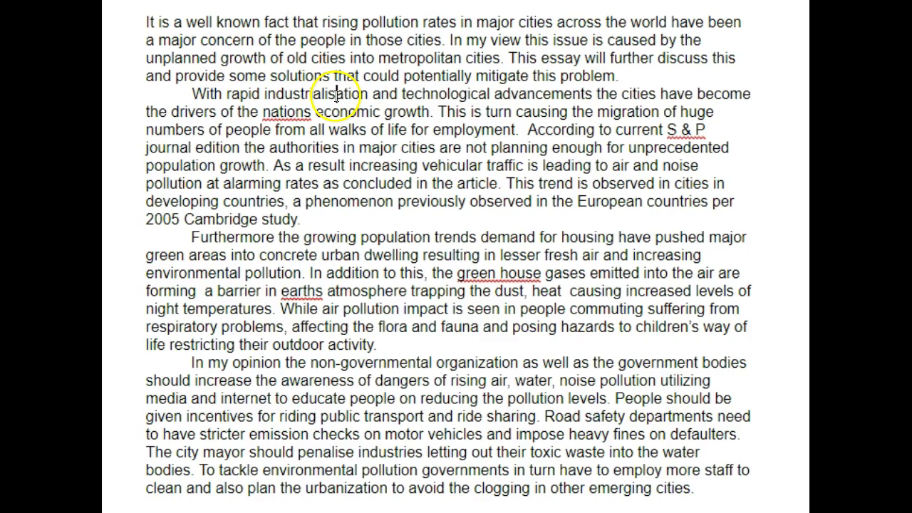
drag(336, 95, 325, 95)
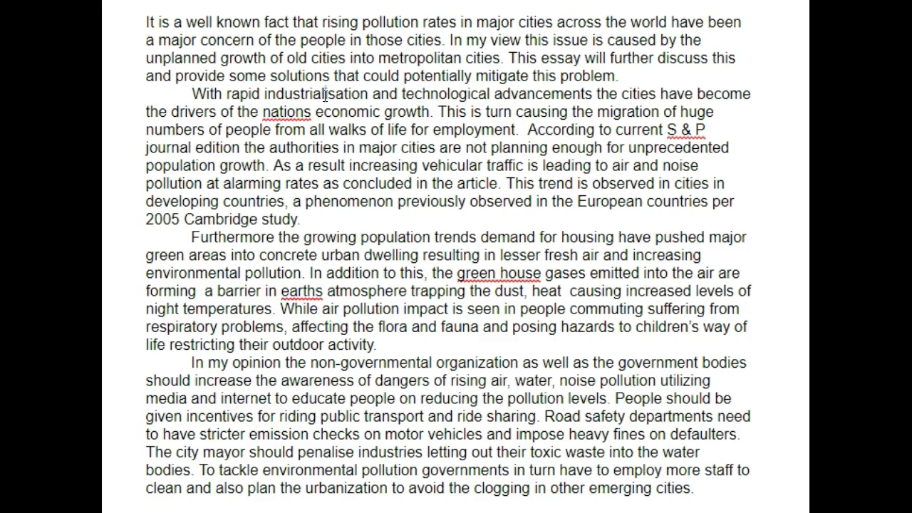
click(345, 95)
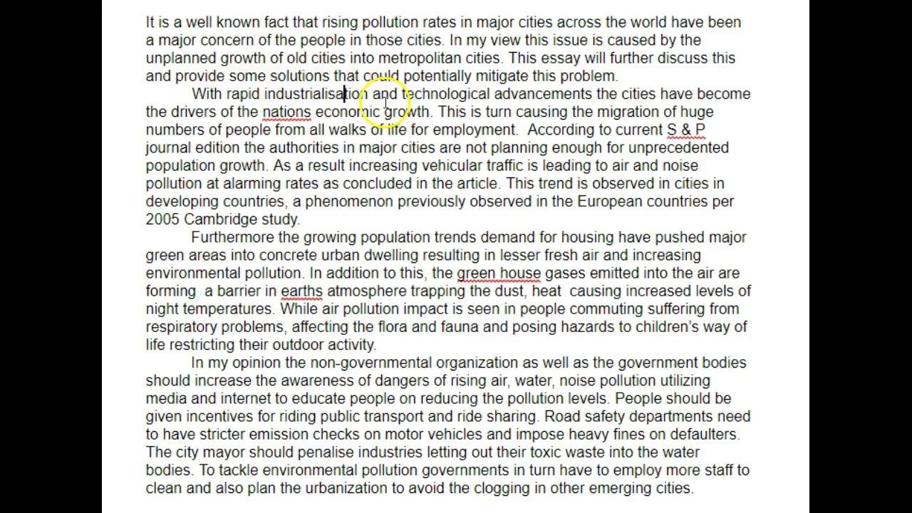
double_click(607, 94)
key(BackSpace)
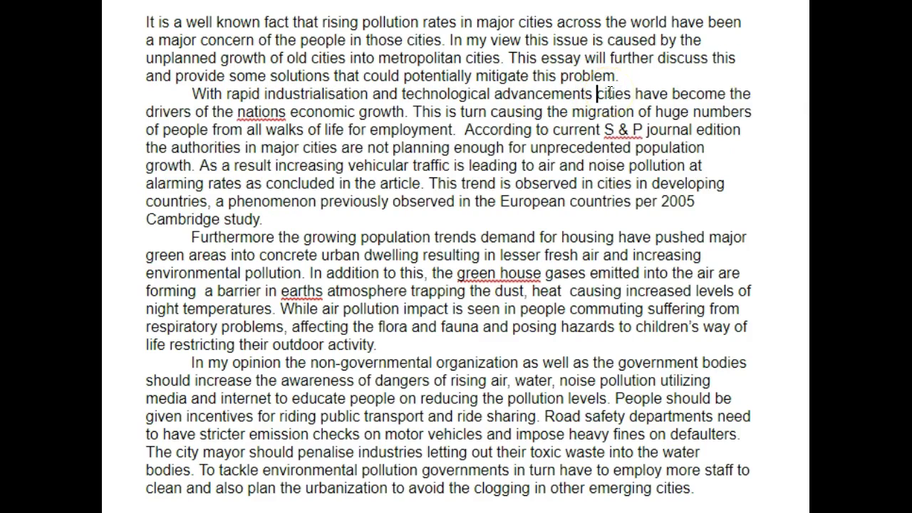
text(,)
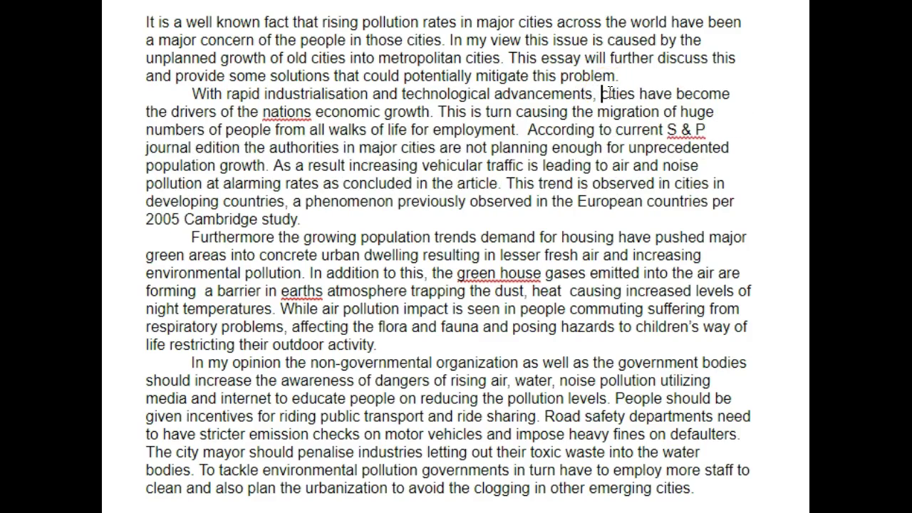
Step: Change 'the nations' to 'a nation's', add 'is' before 'causing', and replace 'huge' with 'large'
double_click(246, 112)
text(a)
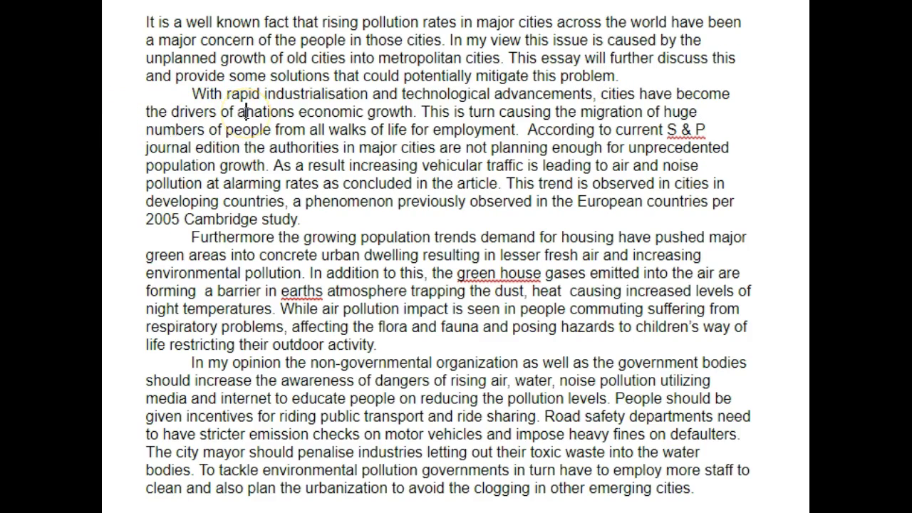
click(295, 111)
text(')
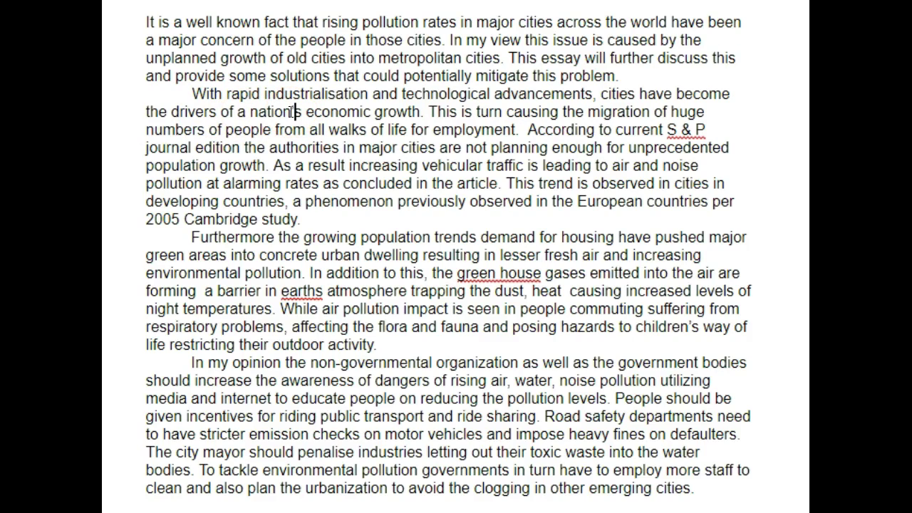
click(507, 114)
text(is)
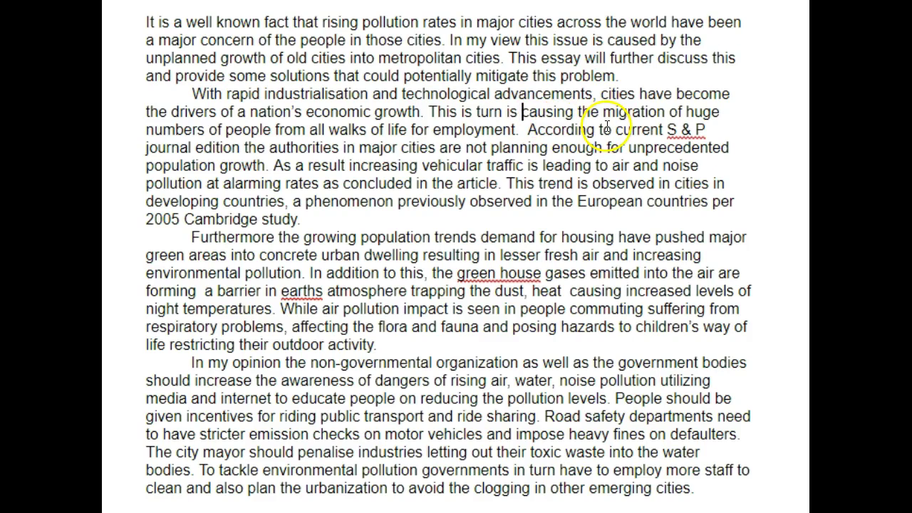
double_click(703, 112)
text(large)
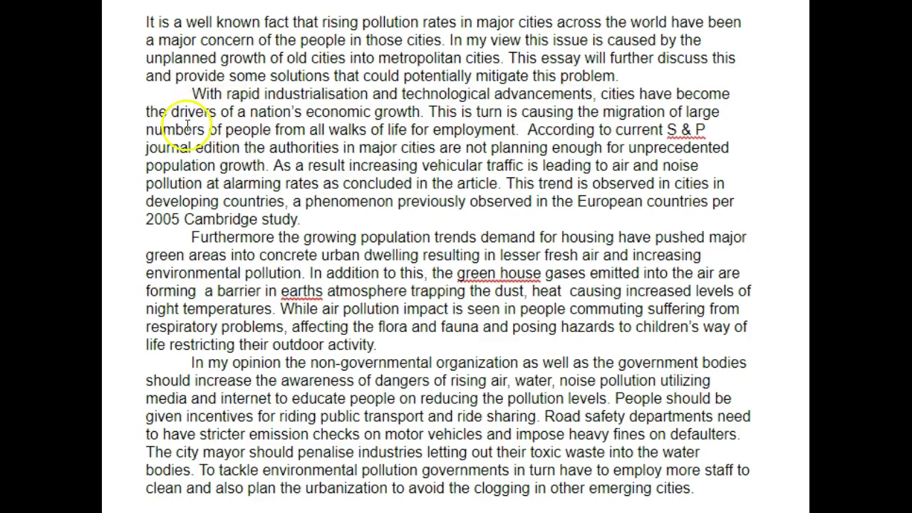
Step: Replace 'for' with 'in search of' before 'employment' and add 'the' before 'current'
double_click(423, 129)
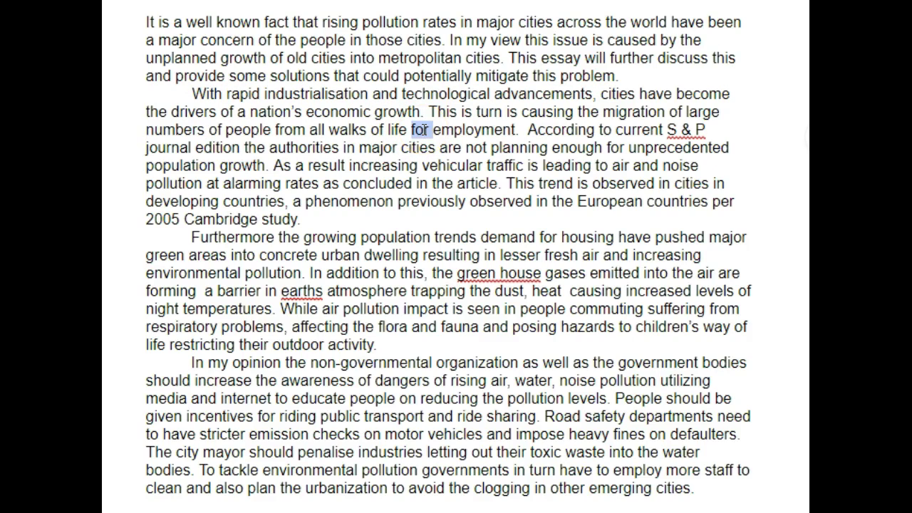
text(in search of)
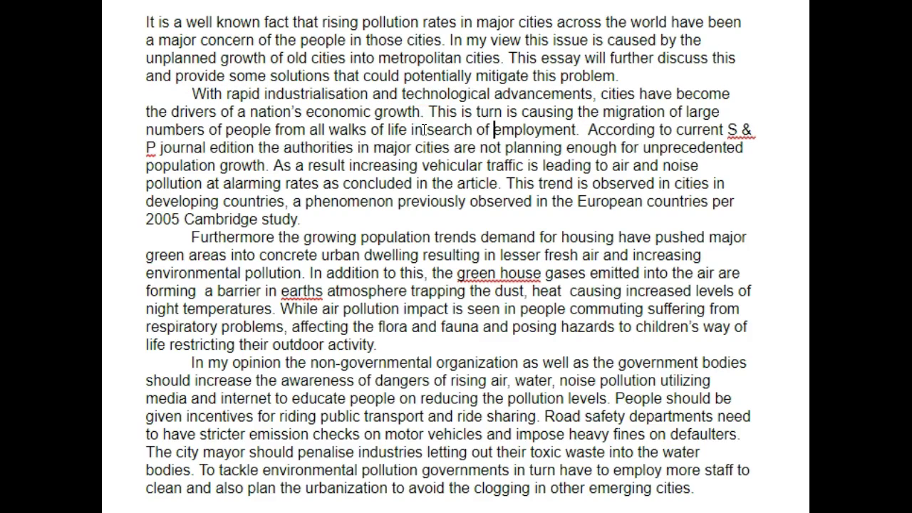
click(543, 151)
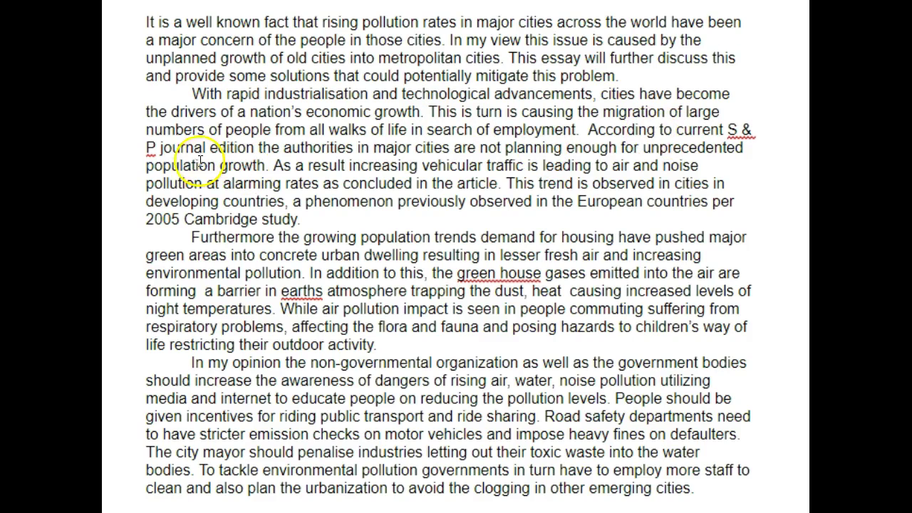
drag(161, 147, 729, 130)
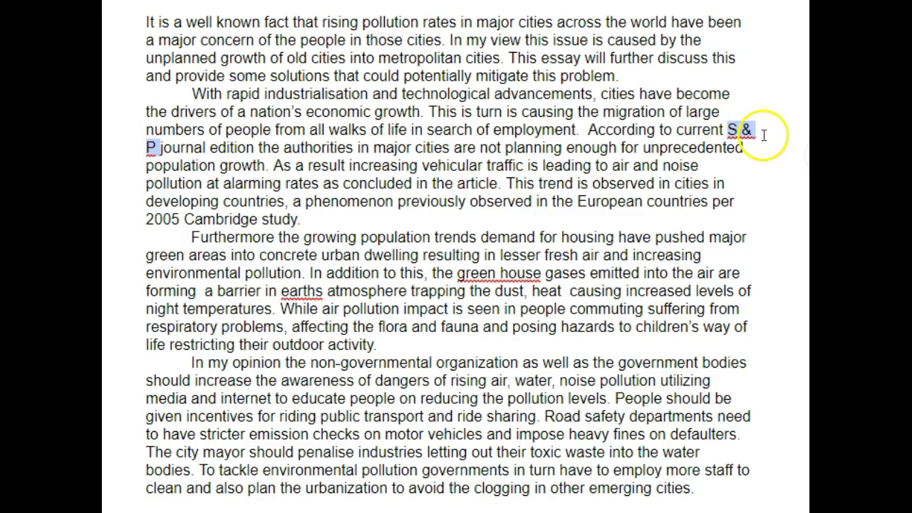
click(703, 128)
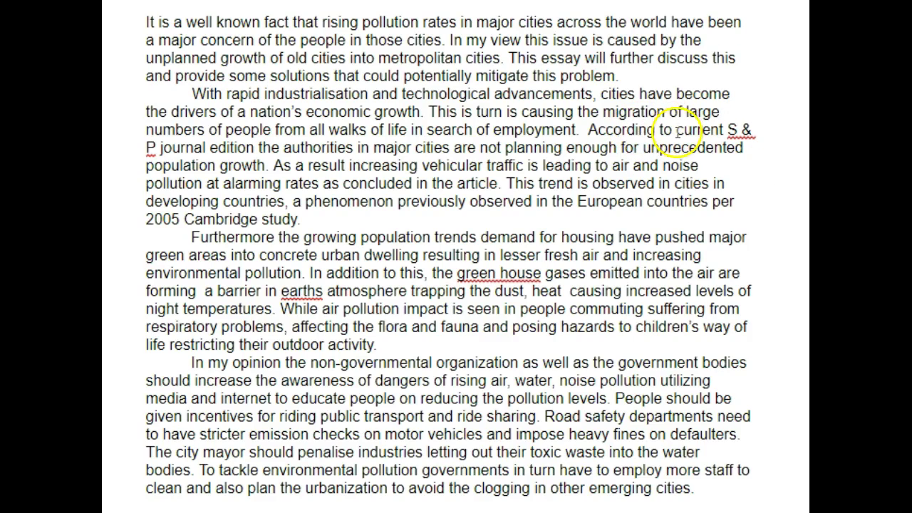
text(the)
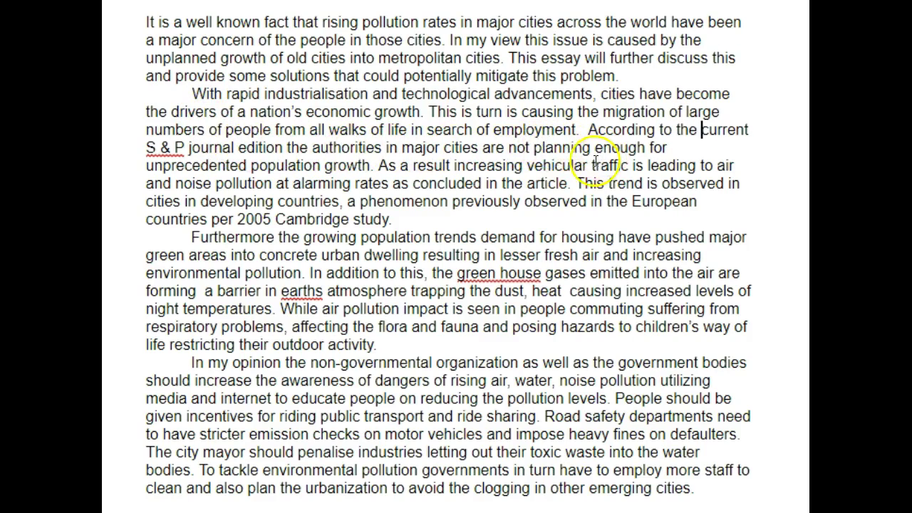
Step: Change 'not planning enough' to 'planning insufficiently' and add a comma after 'As a result'
double_click(518, 148)
key(Delete)
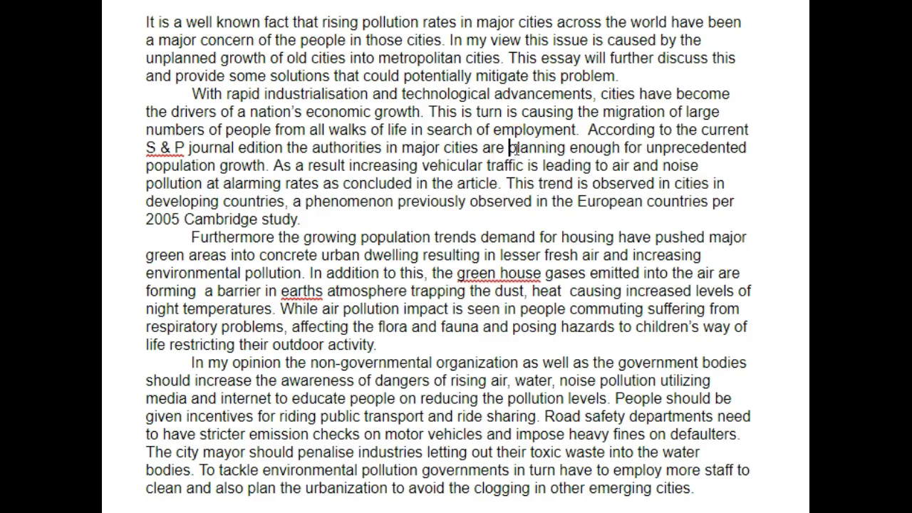
double_click(594, 147)
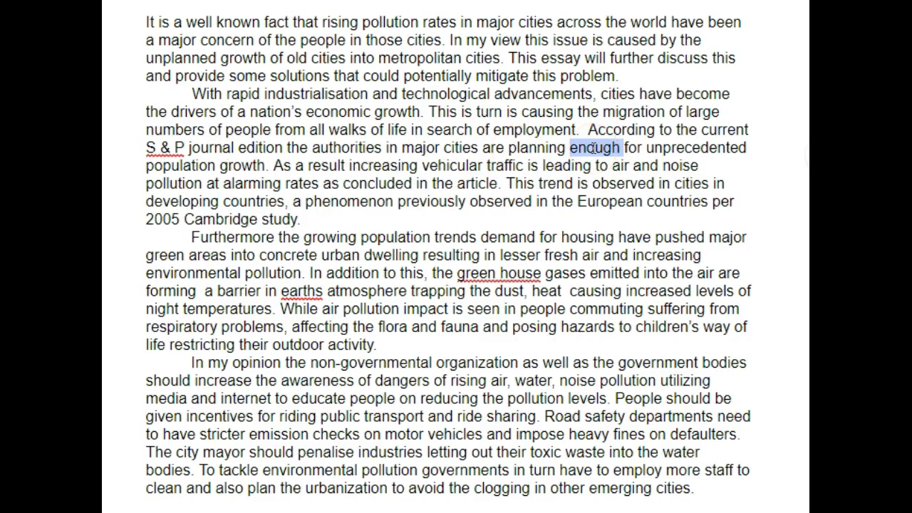
text(insufficiently)
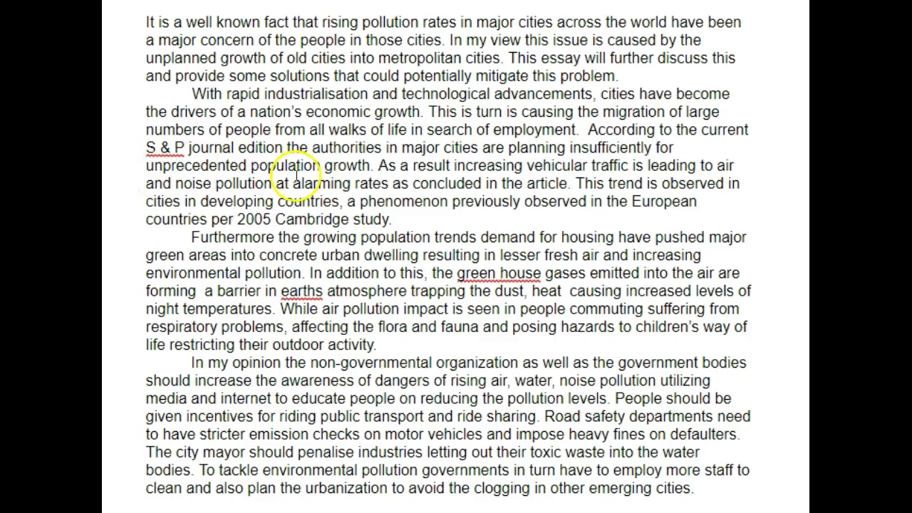
click(452, 165)
text(,)
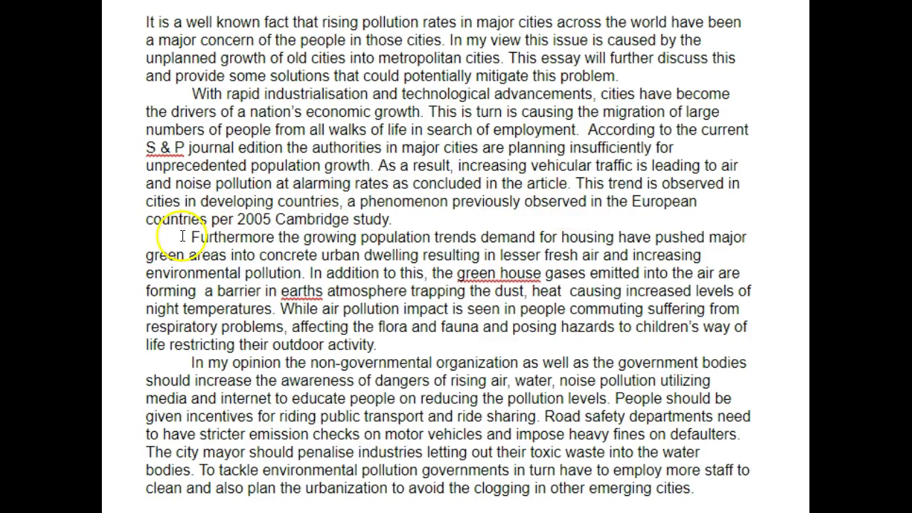
Step: Delete 'the' before 'European', add 'increasingly' before 'observed', and add 'a' after 'per'
double_click(620, 203)
key(Delete)
click(261, 214)
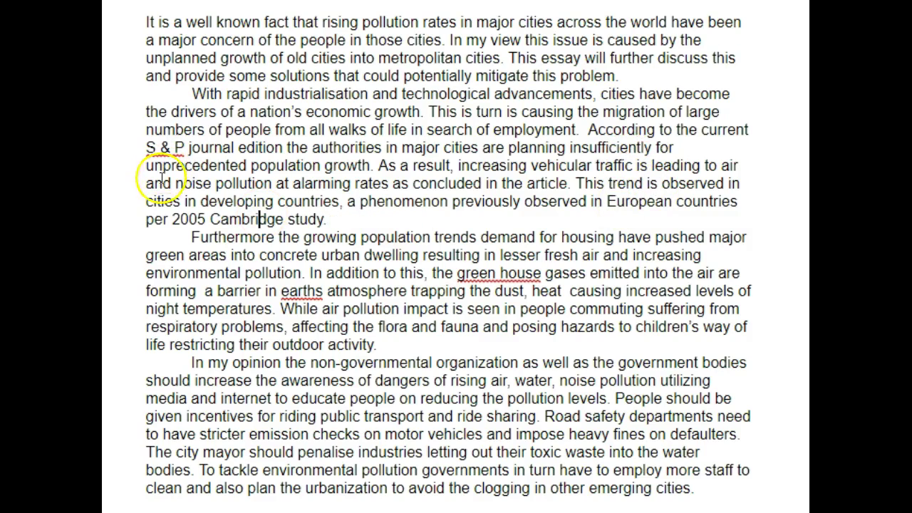
click(662, 185)
text(increasingly)
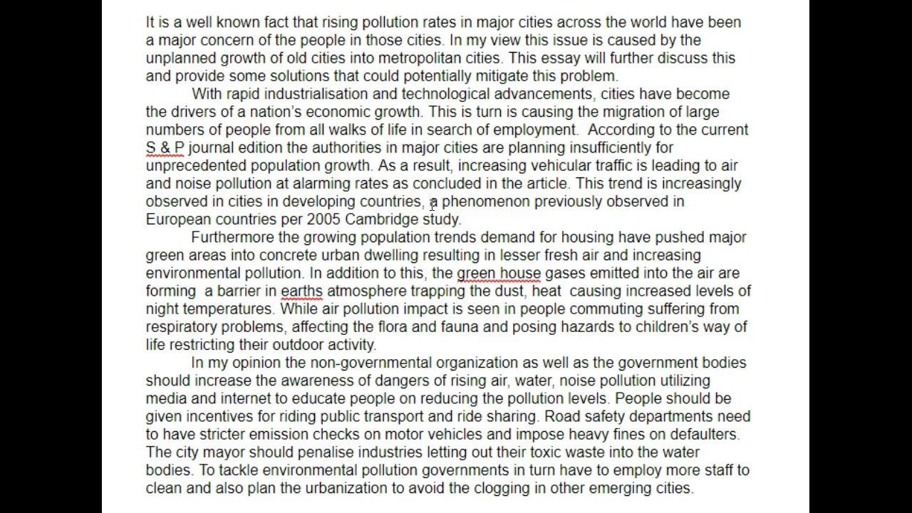
click(303, 220)
text(a)
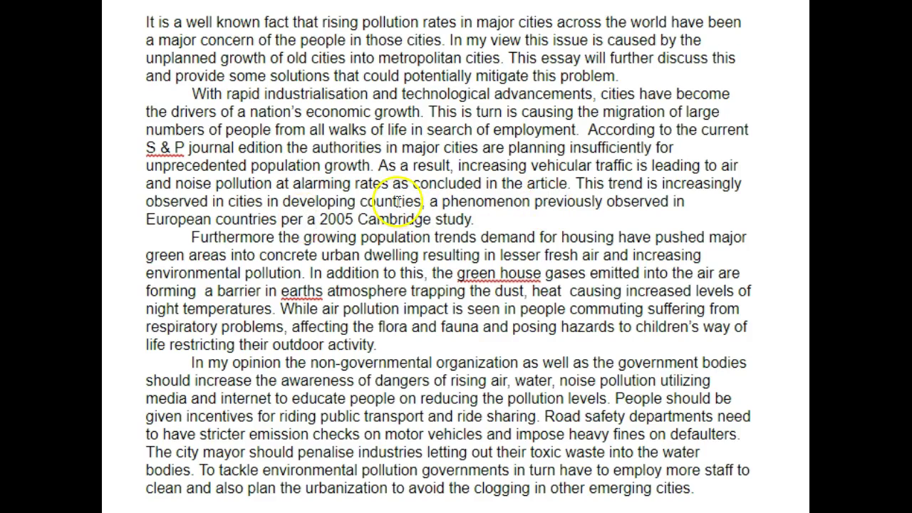
click(549, 203)
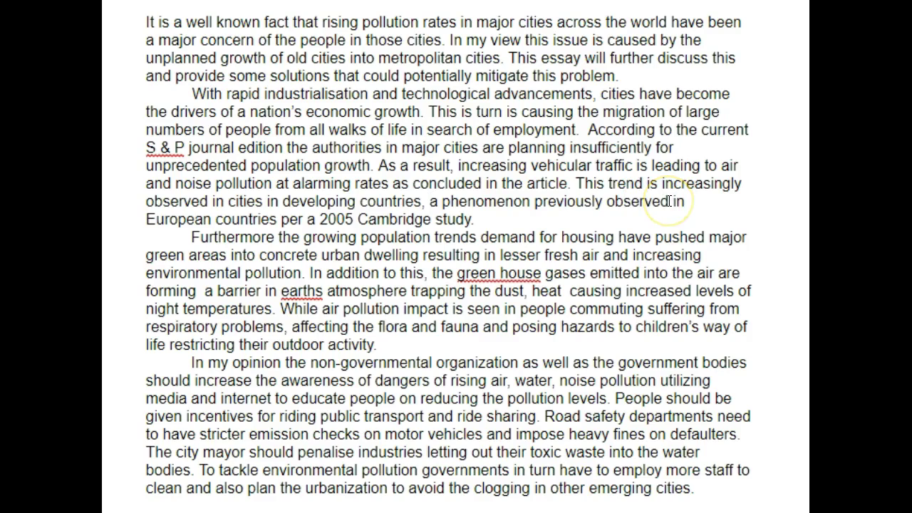
Step: Replace 'a phenomenon' with 'whereas' and insert 'it was predominantly' before 'observed'
drag(531, 202, 426, 203)
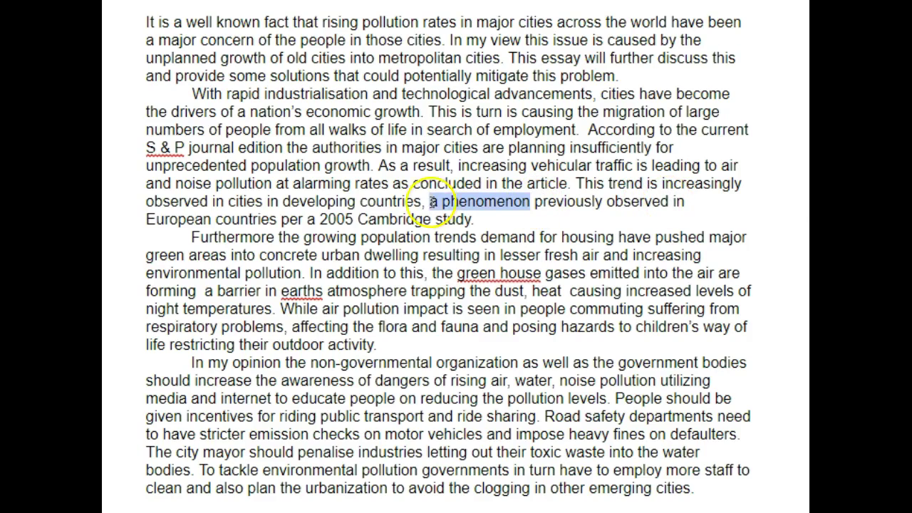
key(BackSpace)
text(whereas)
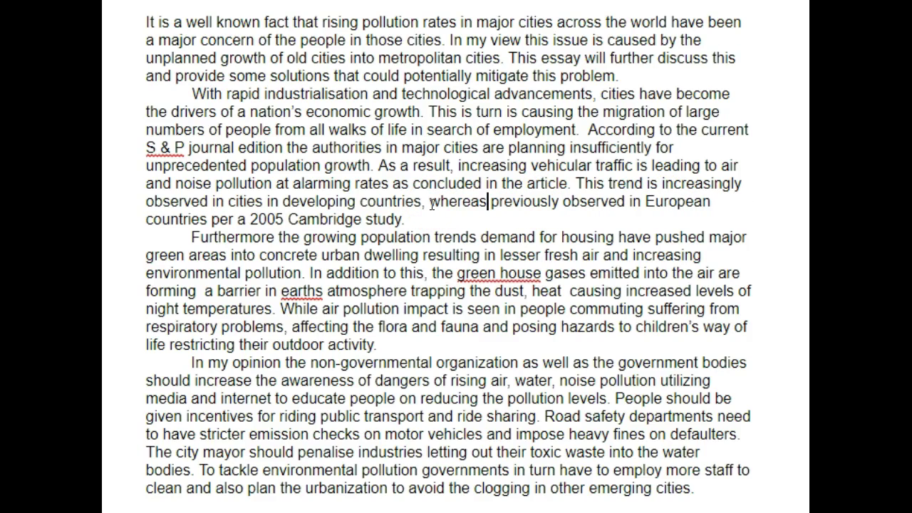
click(564, 202)
text(it was predomin)
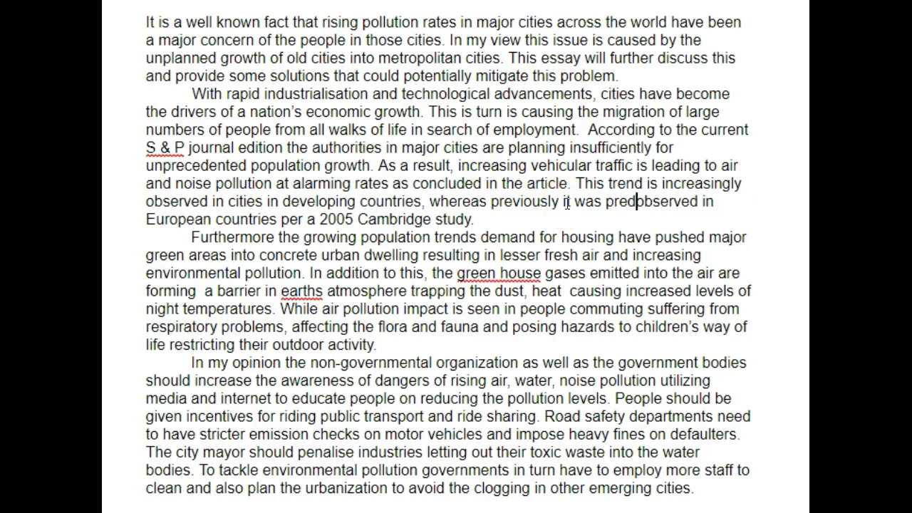
text(antly)
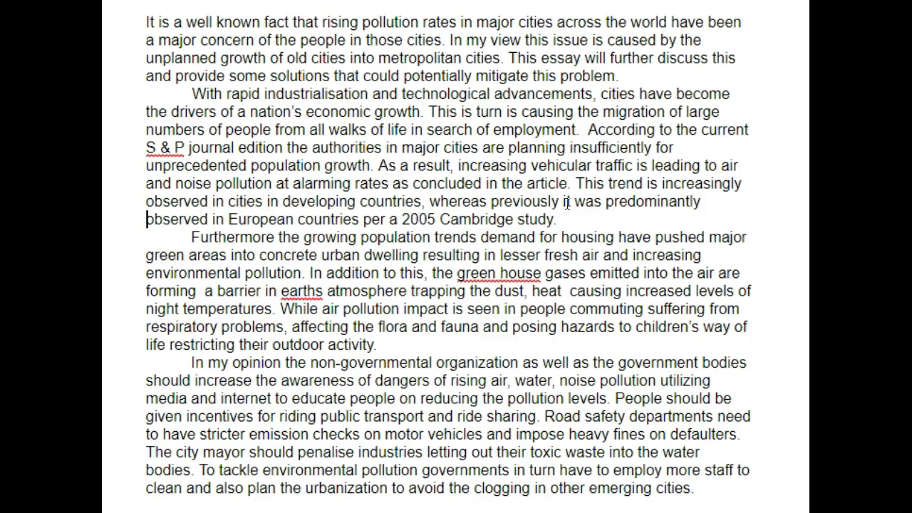
click(382, 219)
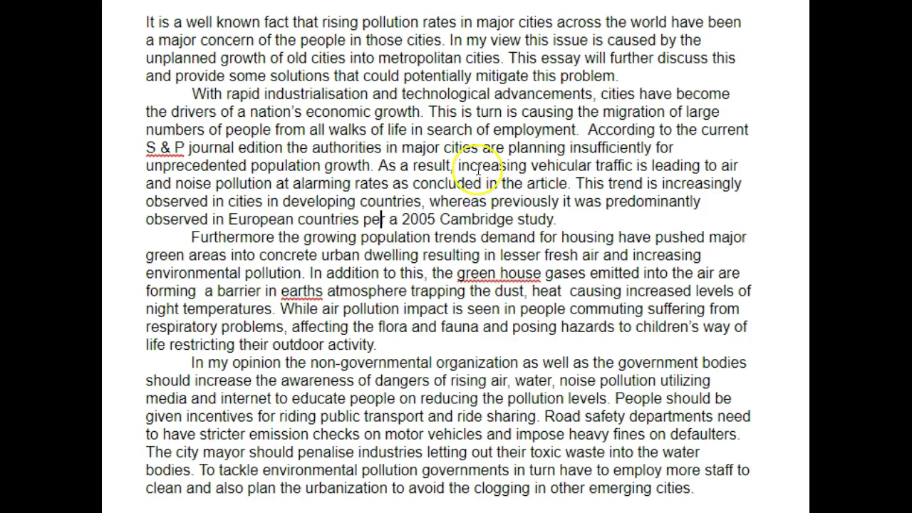
click(615, 237)
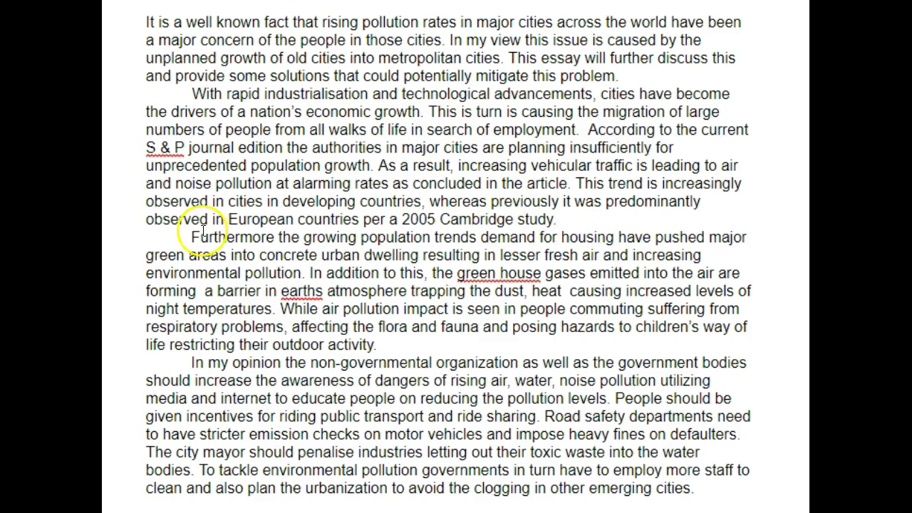
Step: Add a comma after 'Furthermore', replace ' trends' with 's', and change 'have' to 'has'
click(275, 238)
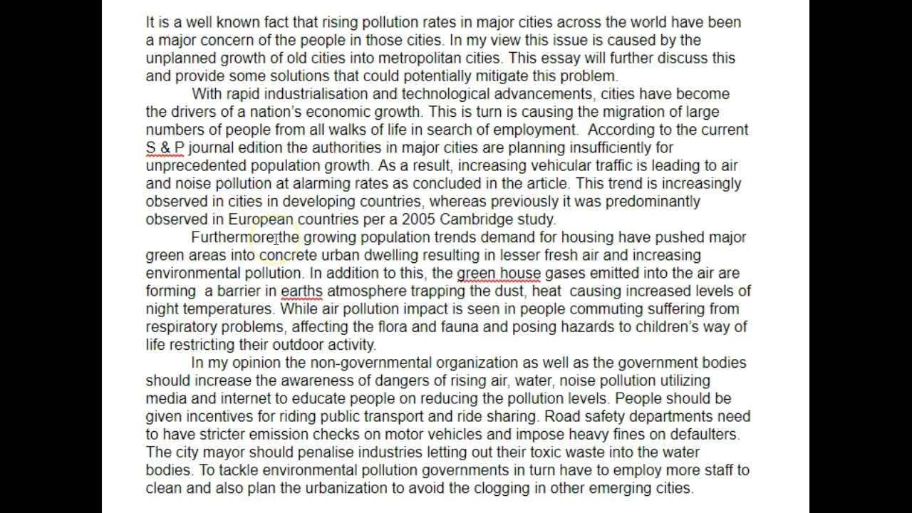
text(,)
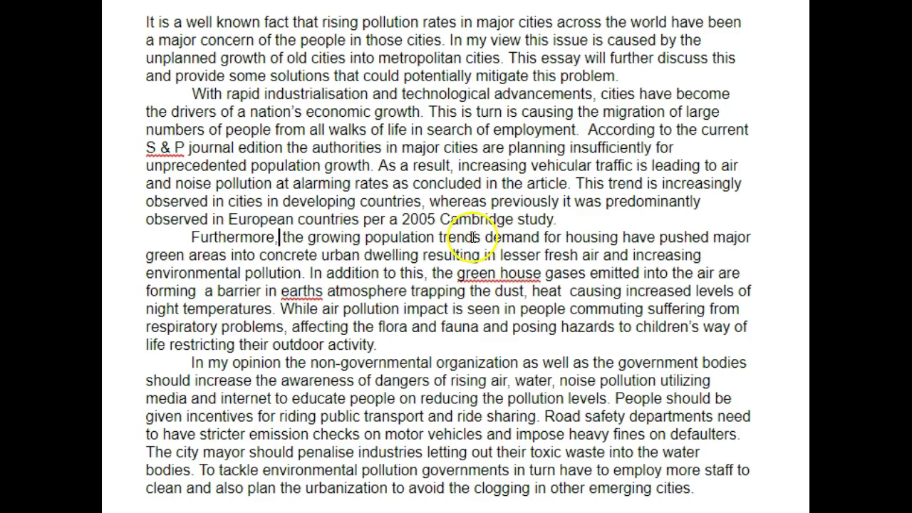
drag(482, 237, 436, 241)
text(s)
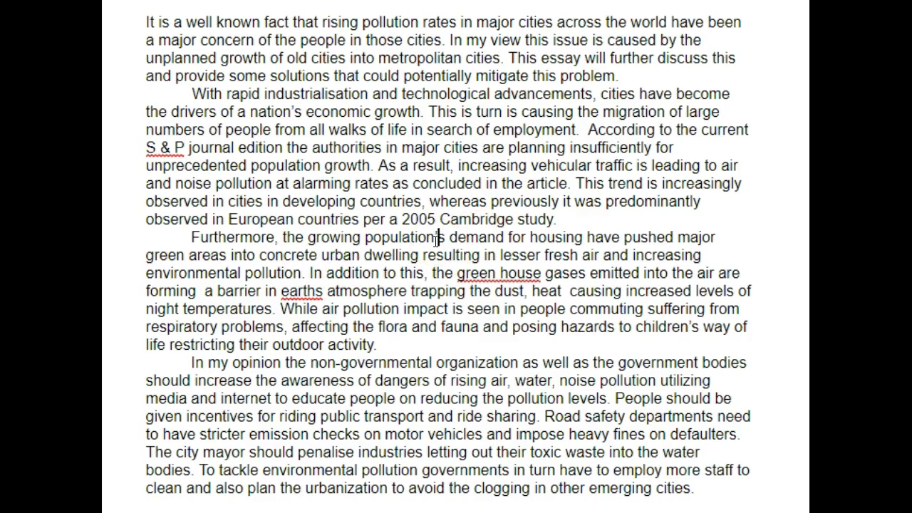
click(620, 238)
key(BackSpace)
key(BackSpace)
text(s)
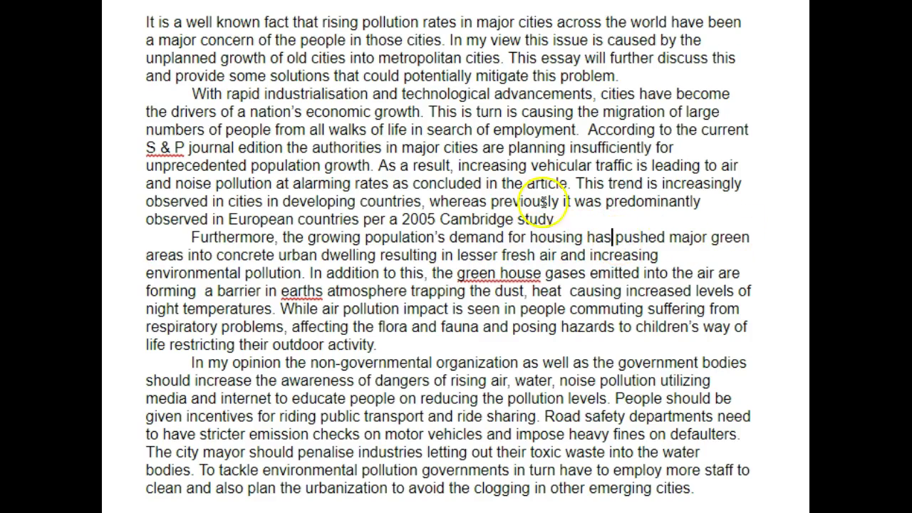
Step: Change 'pushed' to 'transformed', 'dwelling' to 'dwellings', and 'lesser' to 'less'
double_click(647, 239)
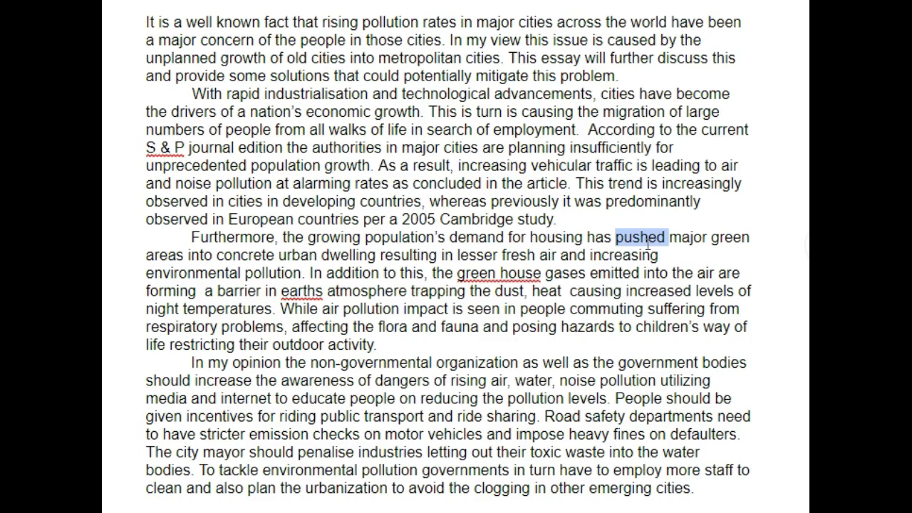
text(formed)
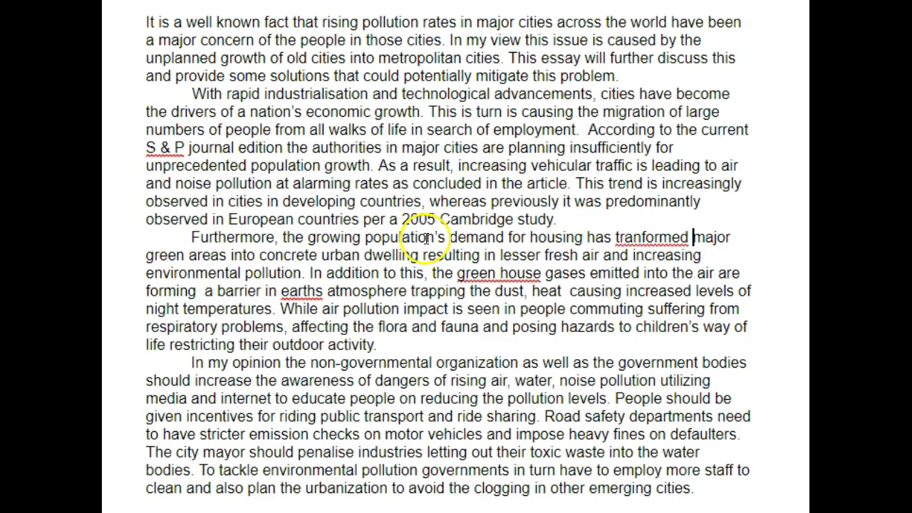
click(644, 237)
text(s)
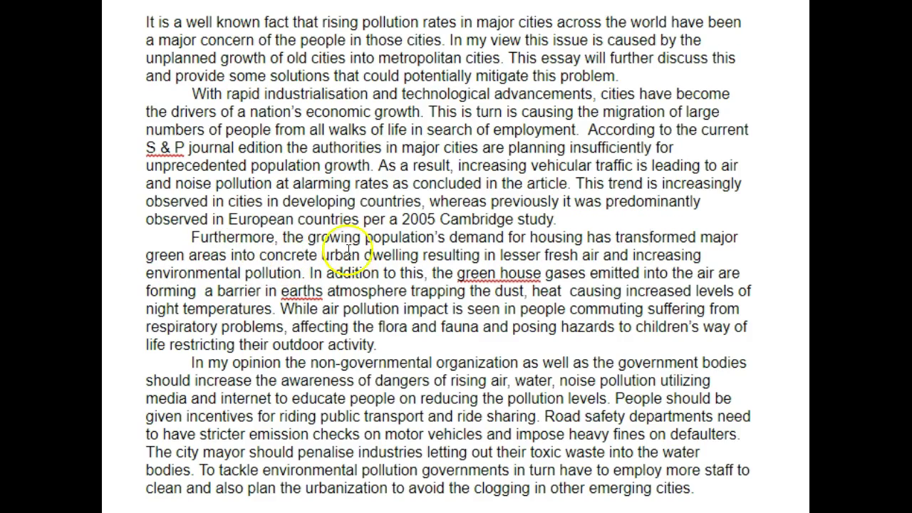
click(419, 255)
text(s)
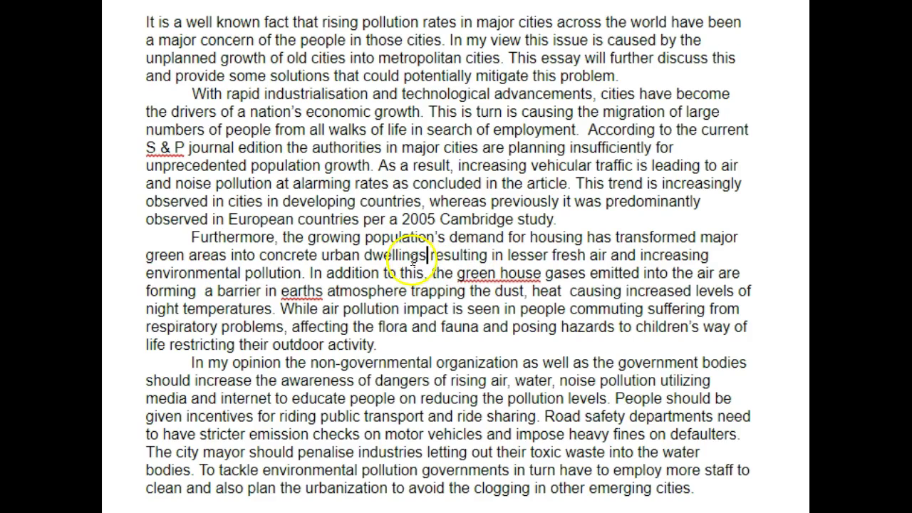
click(550, 255)
key(BackSpace)
key(BackSpace)
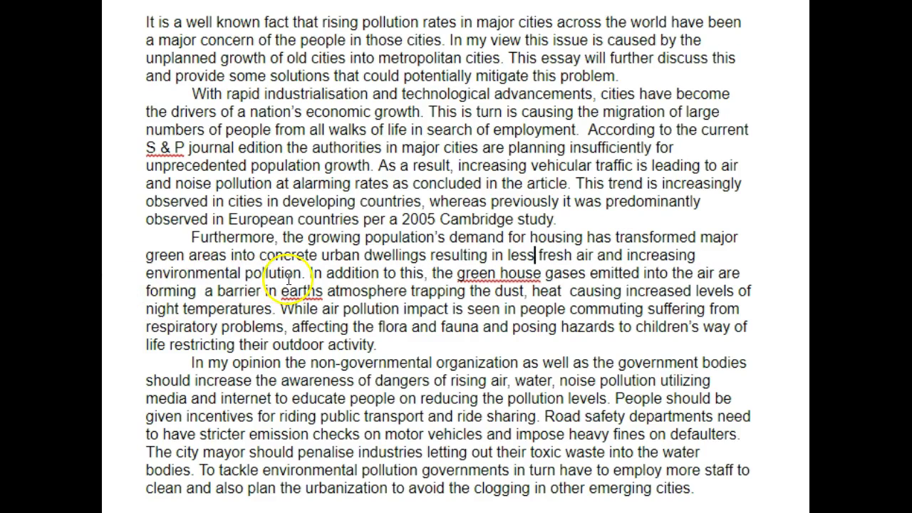
Step: Delete 'the' before 'green house', join it into 'greenhouse', and remove the extra space after 'forming'
click(457, 277)
key(BackSpace)
key(BackSpace)
key(BackSpace)
key(BackSpace)
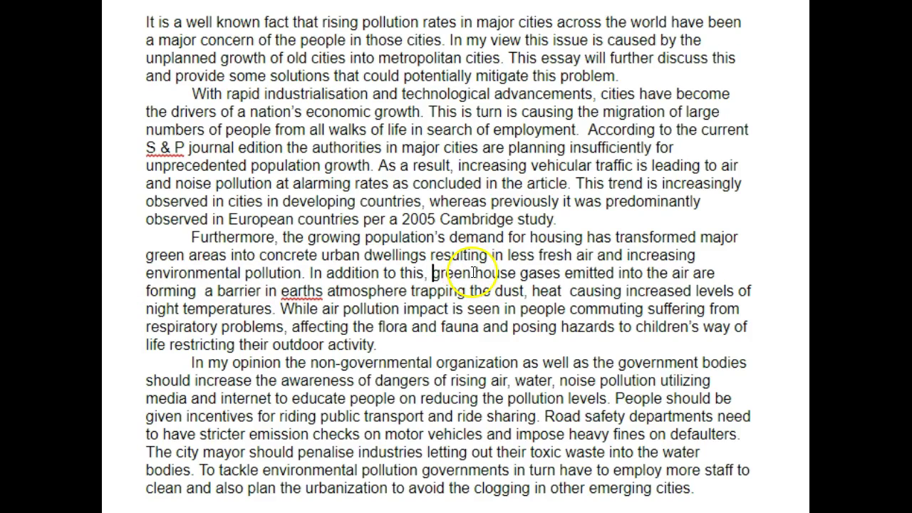
click(476, 273)
key(BackSpace)
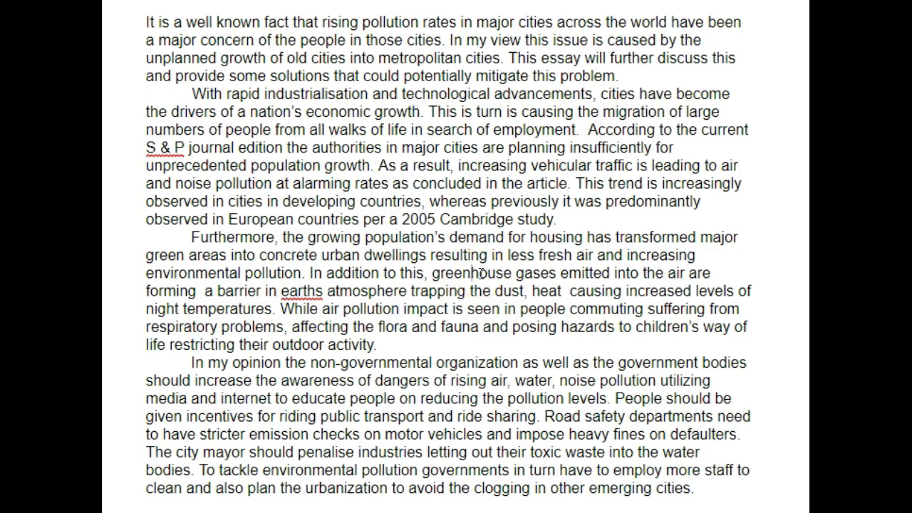
click(562, 275)
click(202, 291)
key(BackSpace)
Step: Correct 'earths' to 'Earth's' and replace the commas with 'dust and heat'
click(314, 293)
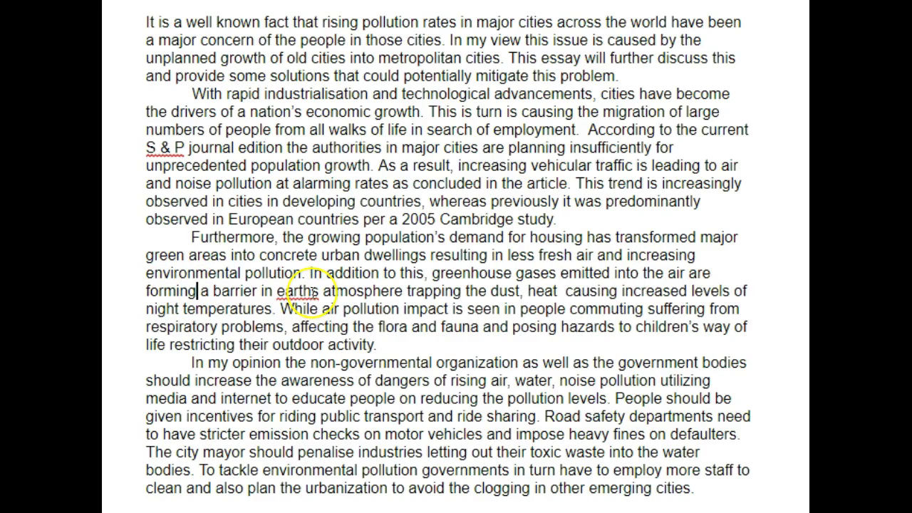
text(')
click(285, 291)
key(BackSpace)
text(E)
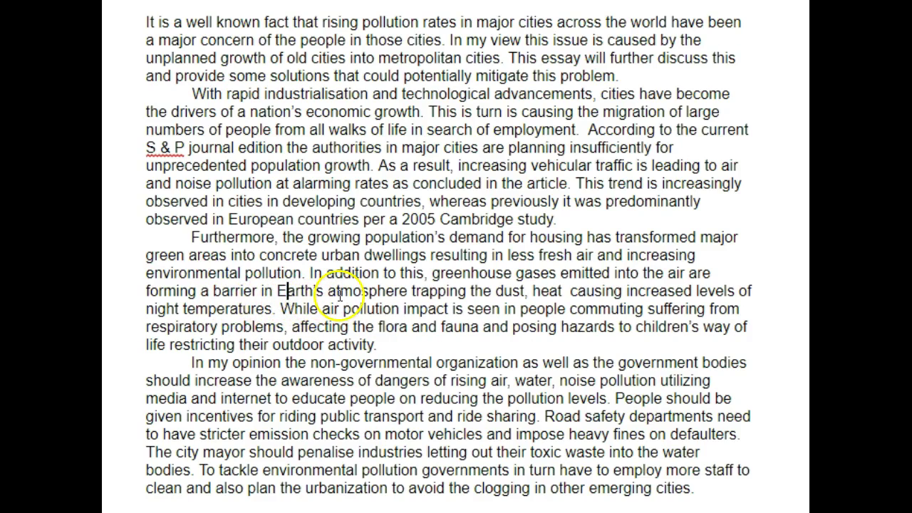
click(529, 291)
key(BackSpace)
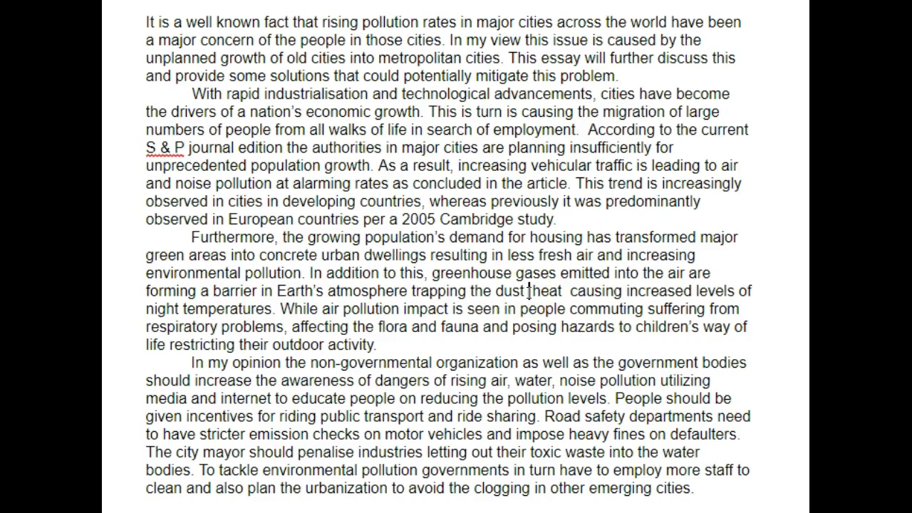
text(and)
click(592, 293)
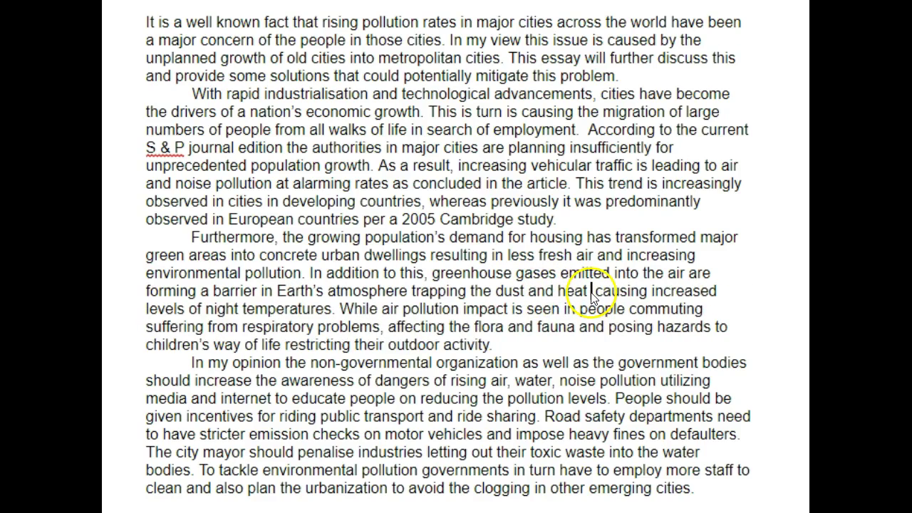
key(BackSpace)
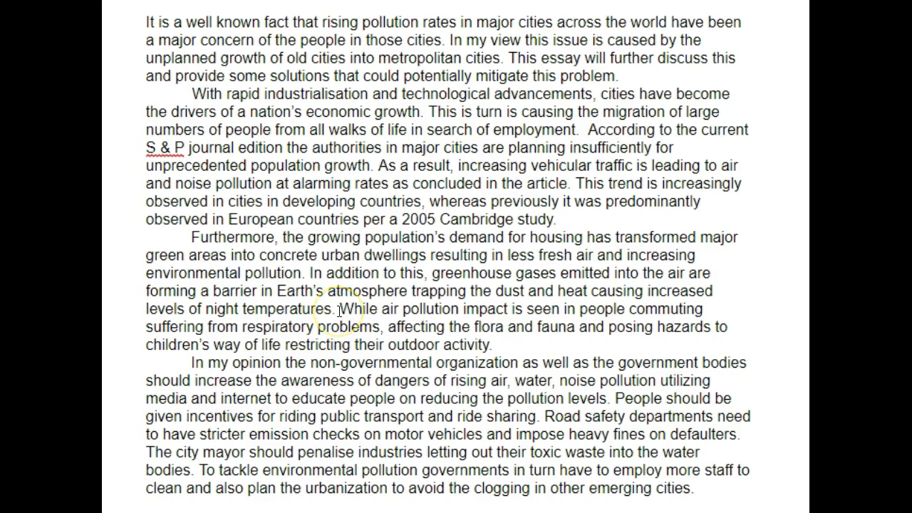
Step: Select the 'In addition to this' sentence up to just before 'While'
drag(339, 309, 304, 281)
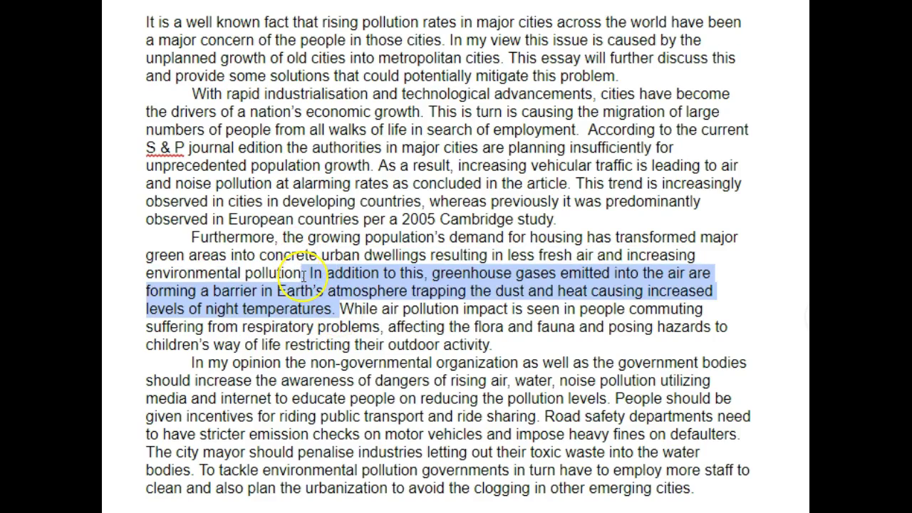